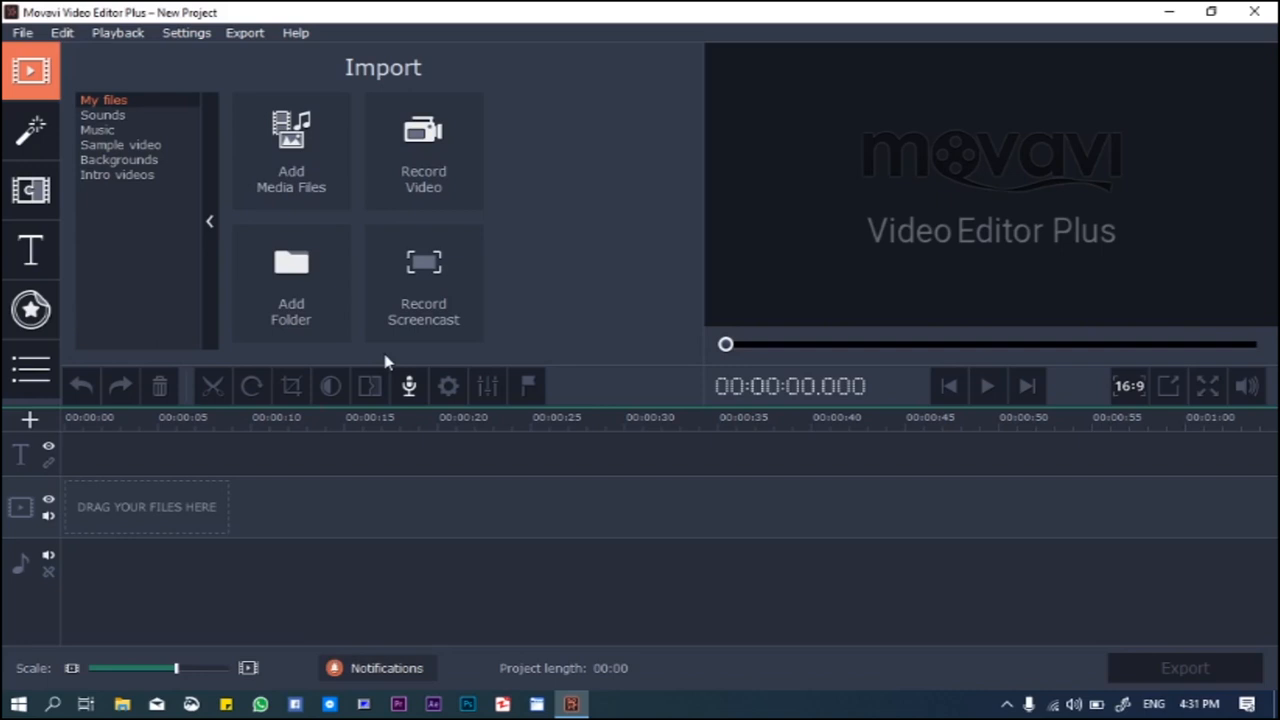
Import the videoplayback video from the Desktop folder into the project.
click(300, 165)
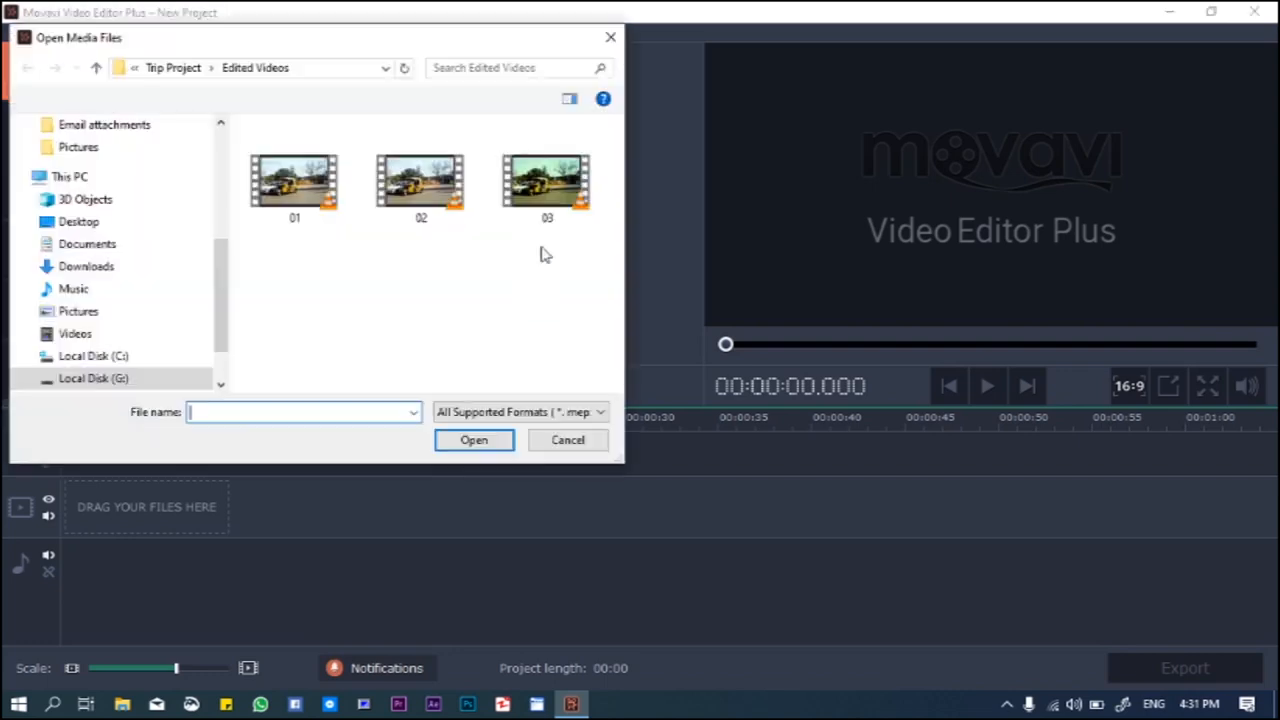
click(90, 220)
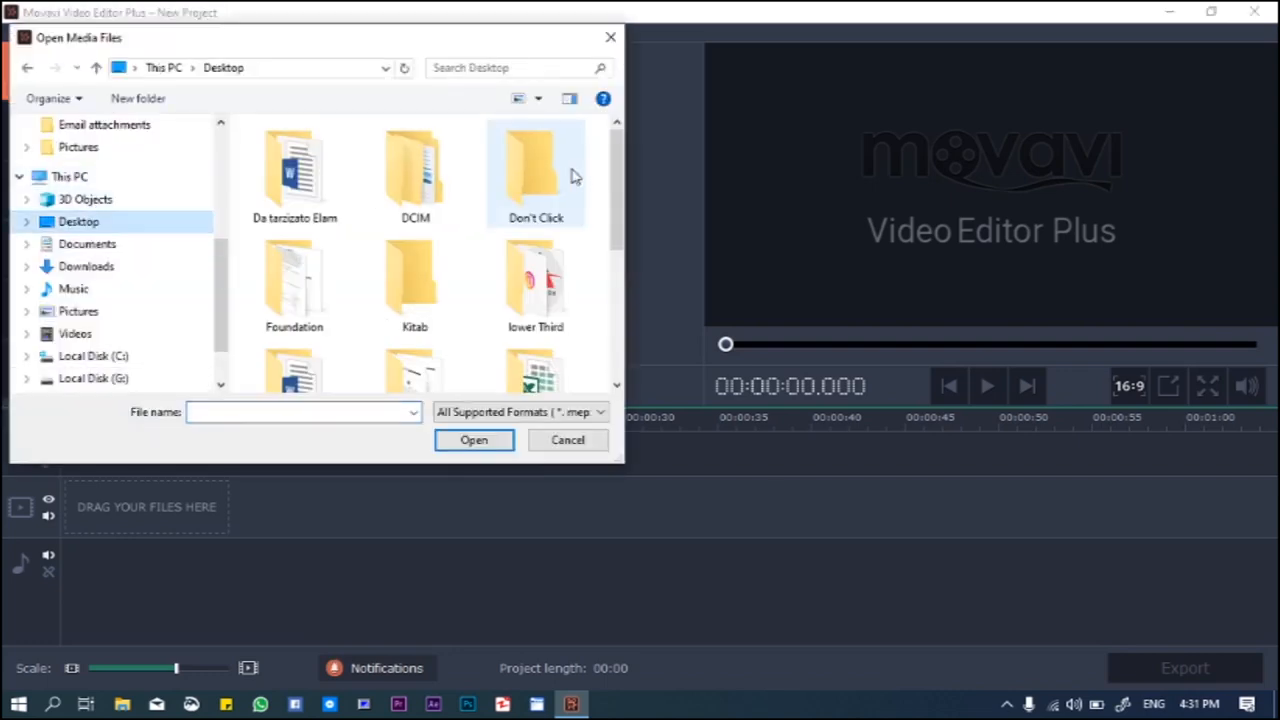
scroll(575, 180, down, 5)
click(540, 365)
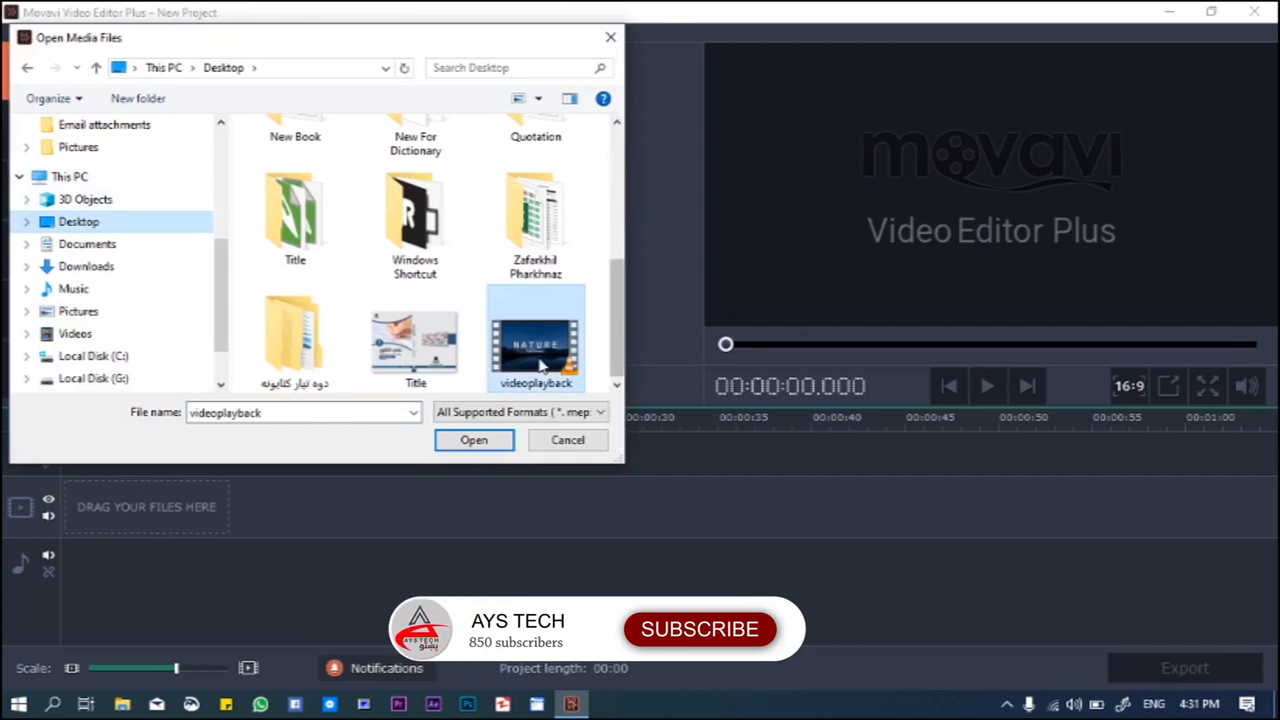
click(474, 440)
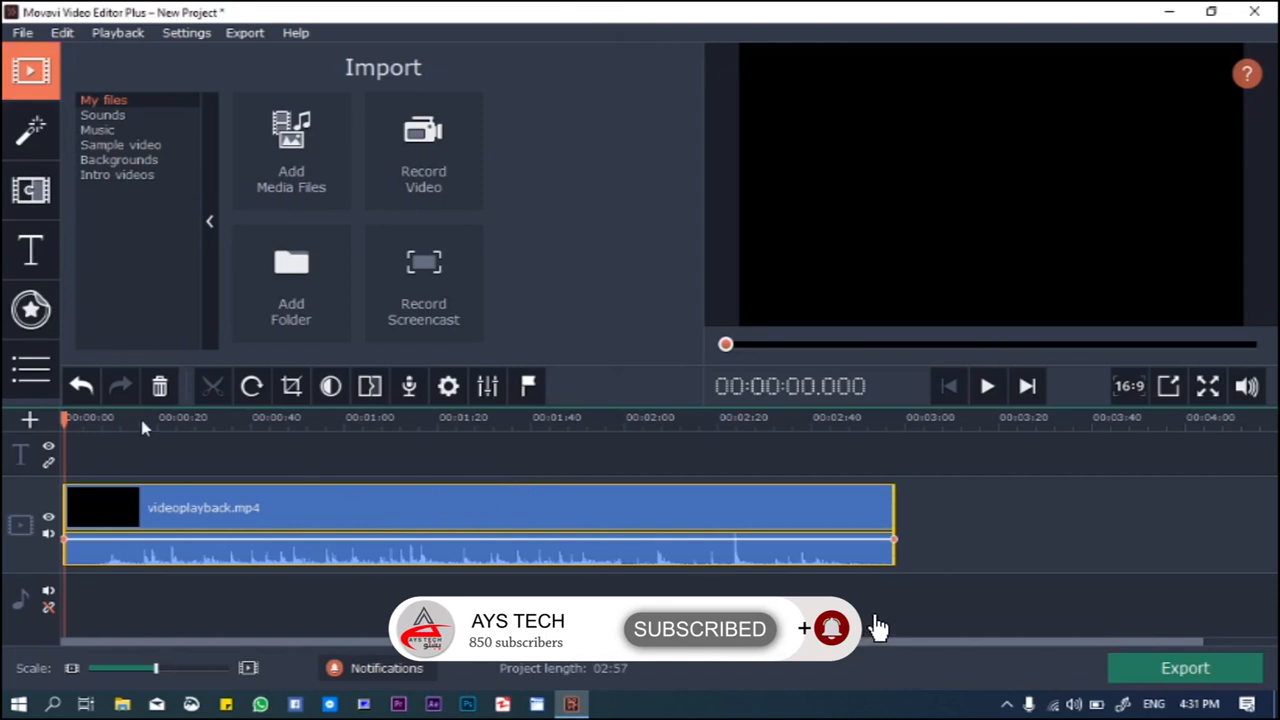
Split the videoplayback clip at 22.4 seconds and delete the part before the cut.
drag(65, 418, 168, 481)
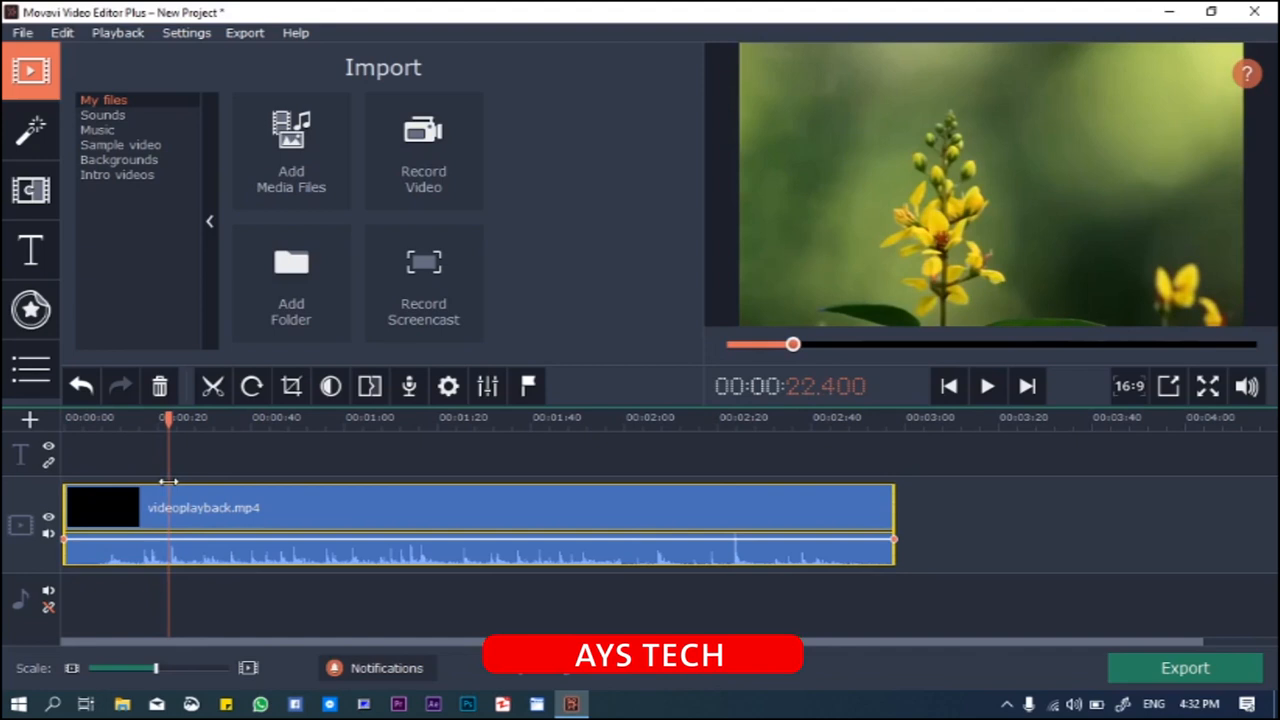
click(212, 387)
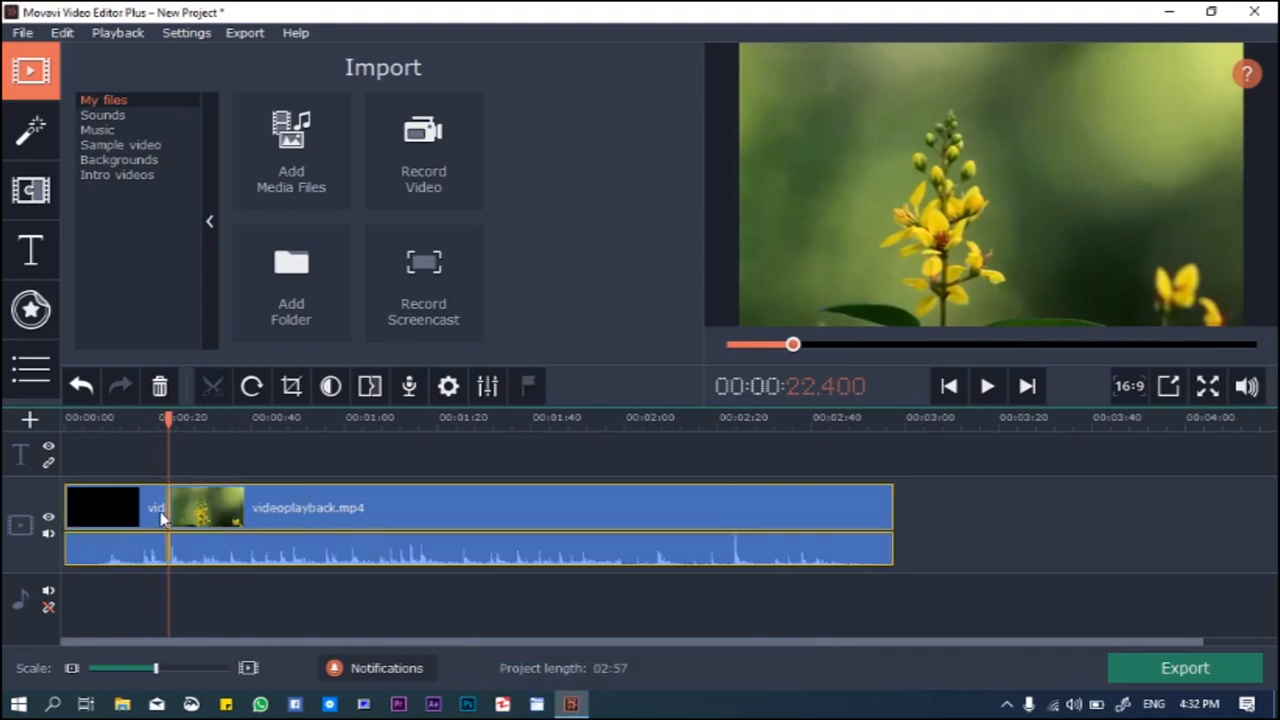
click(128, 520)
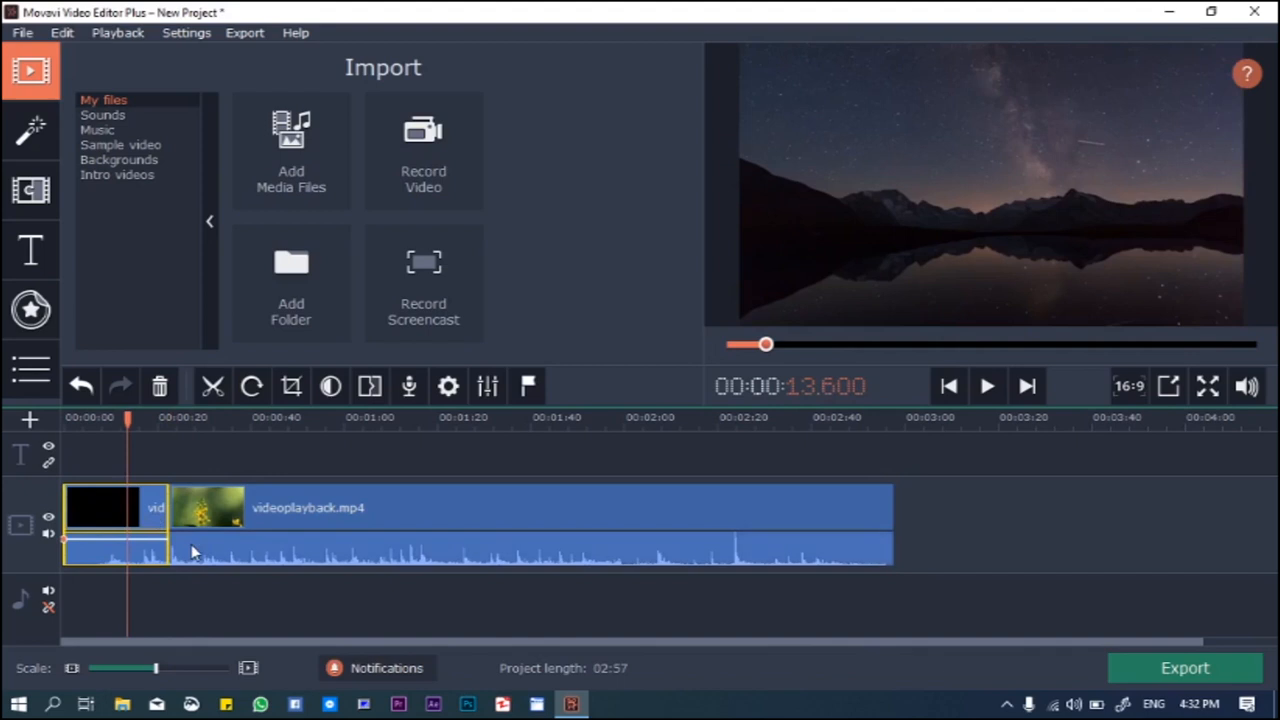
click(159, 386)
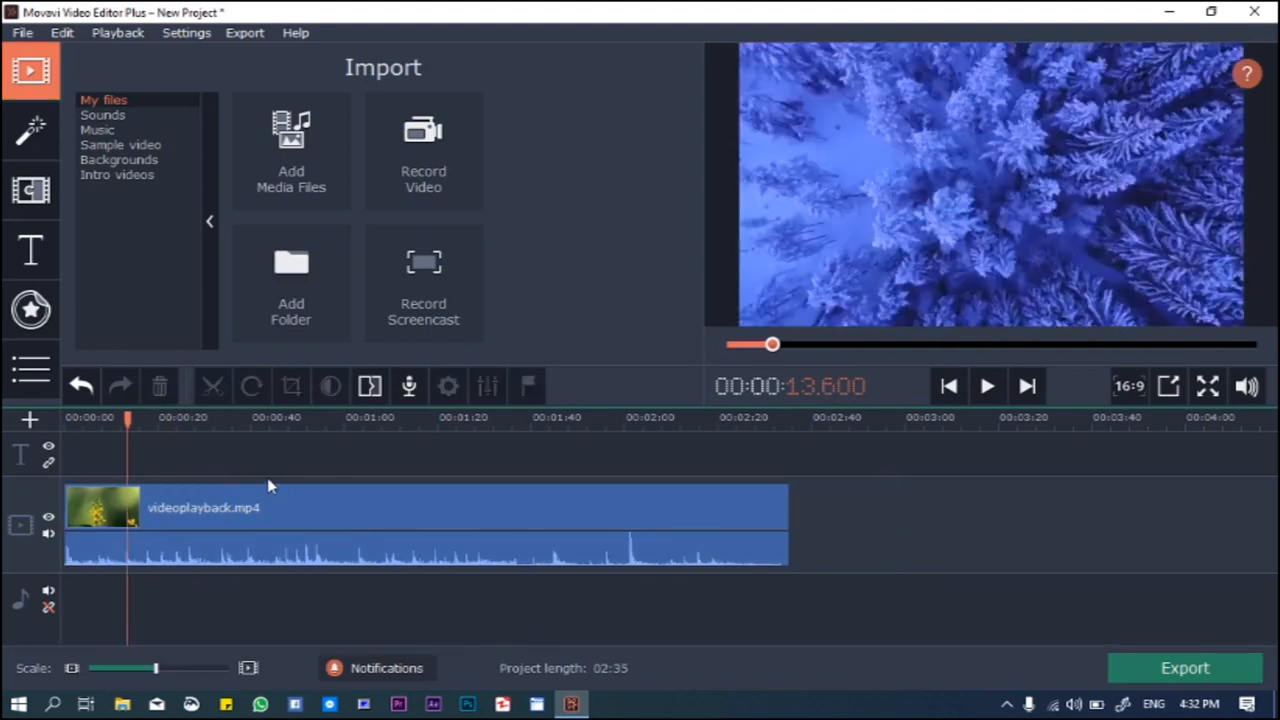
Split the remaining clip in two at 38.6 seconds.
drag(131, 424, 244, 425)
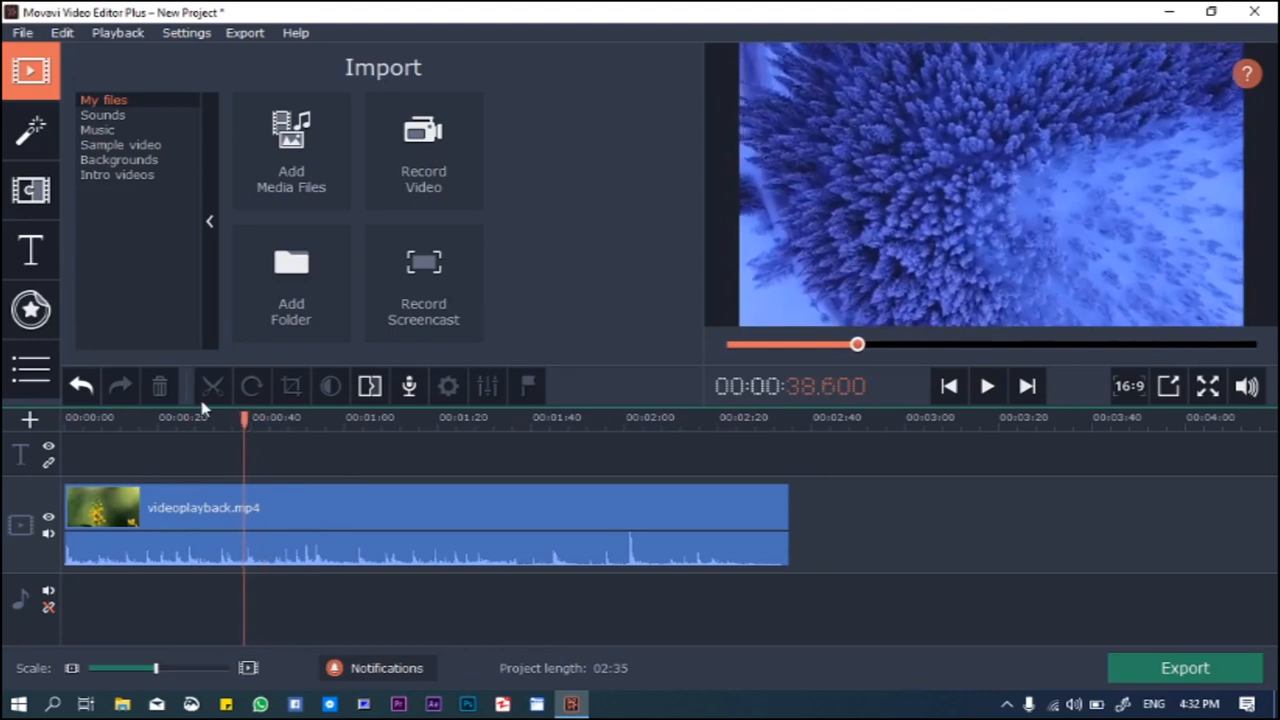
click(259, 509)
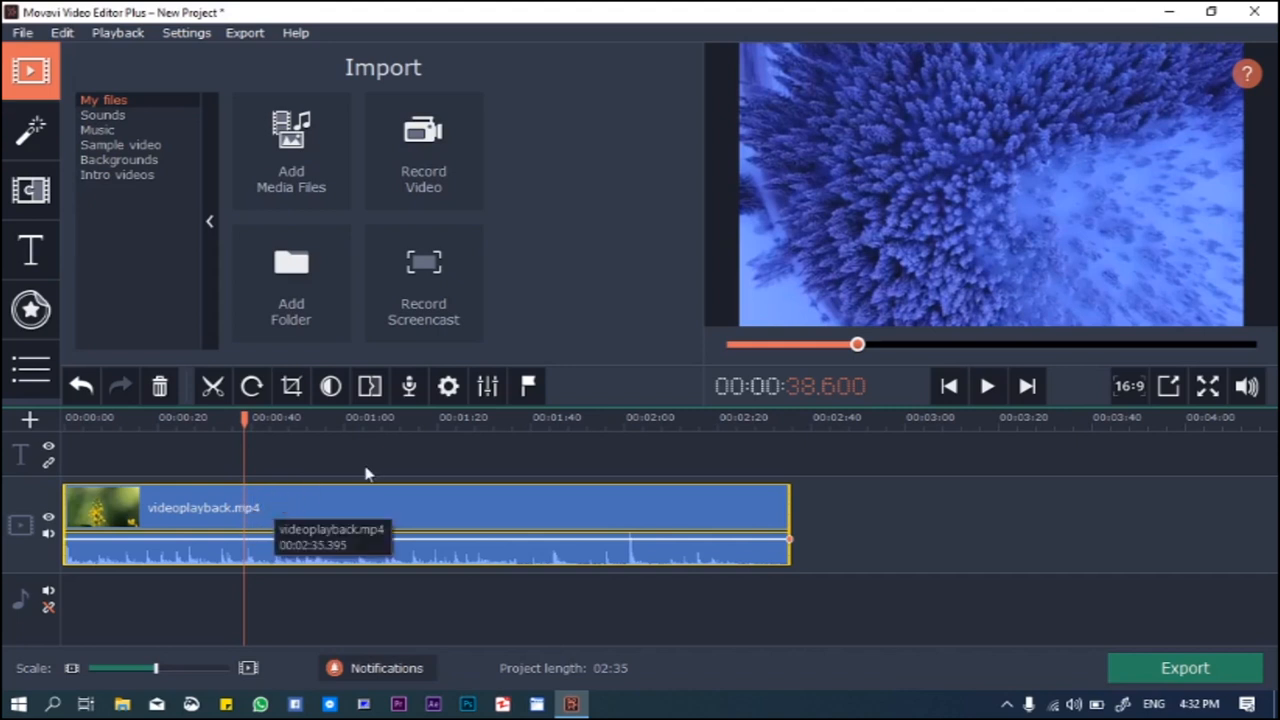
click(213, 388)
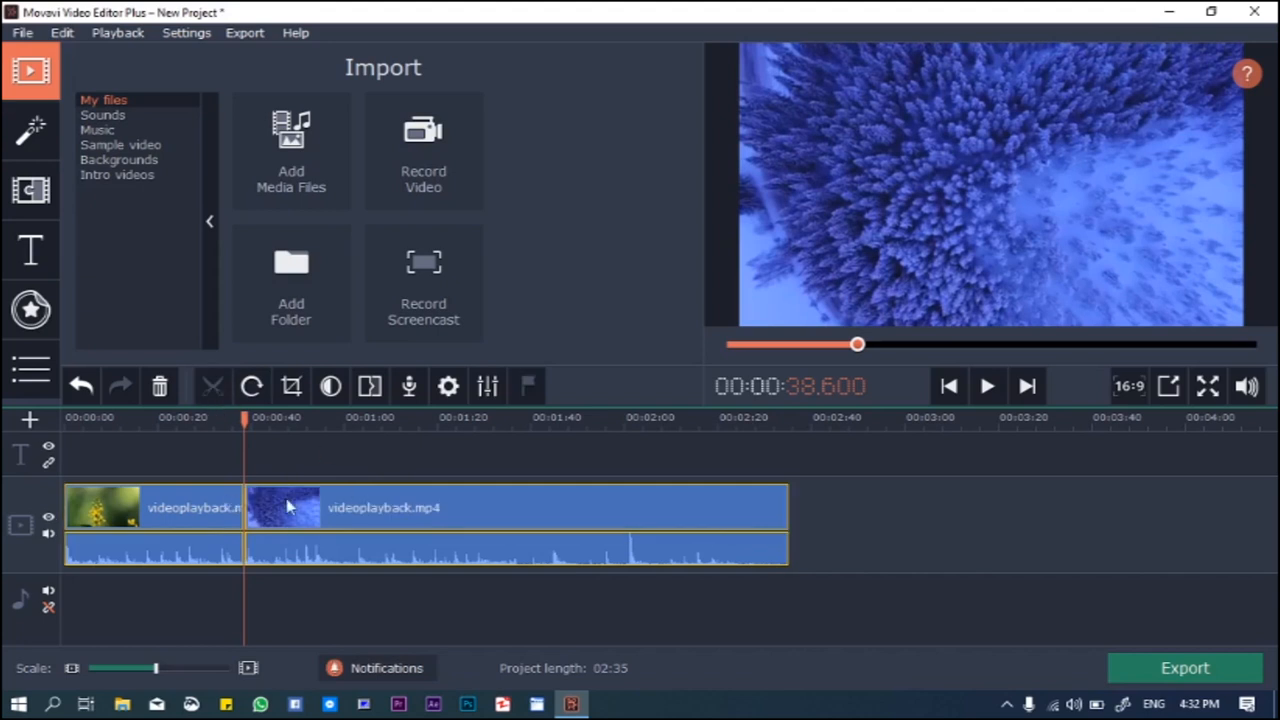
Apply the Autumn leaves filter to the first clip and preview it from the start of the timeline.
click(30, 129)
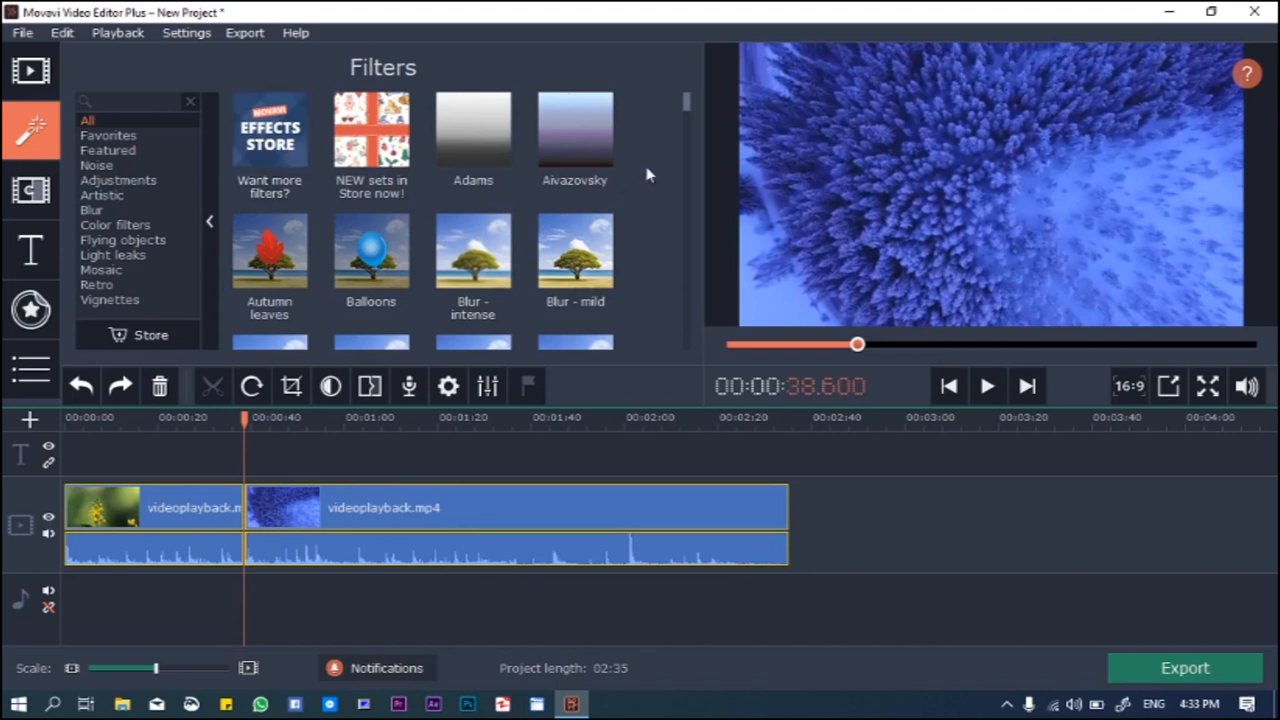
mouse_move(686, 103)
mouse_down()
mouse_move(690, 171)
mouse_move(695, 94)
mouse_up()
click(394, 463)
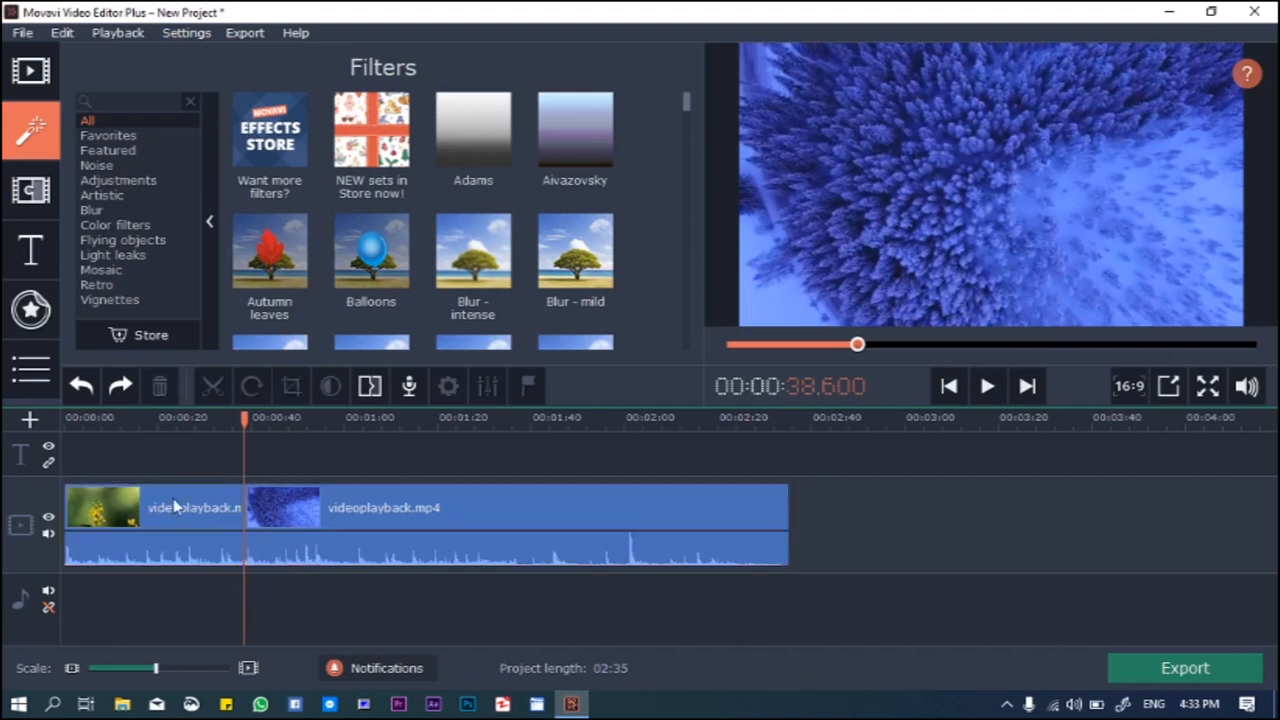
click(158, 525)
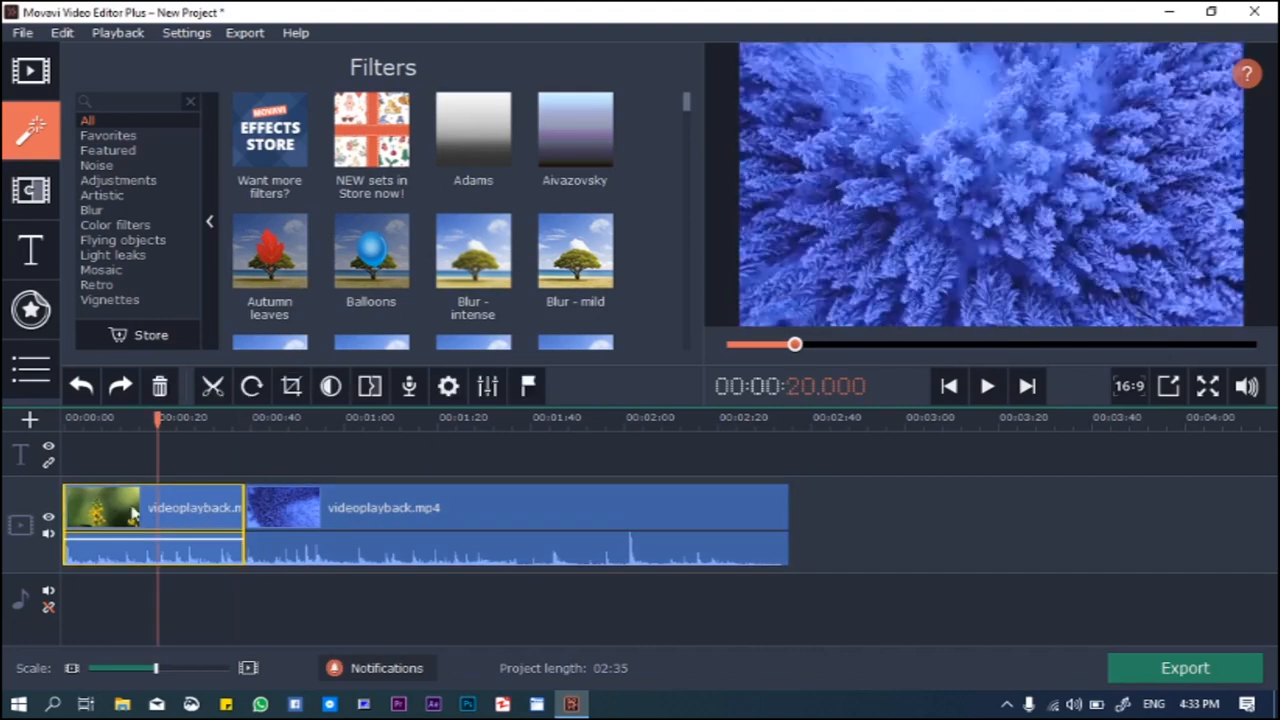
drag(268, 255, 122, 498)
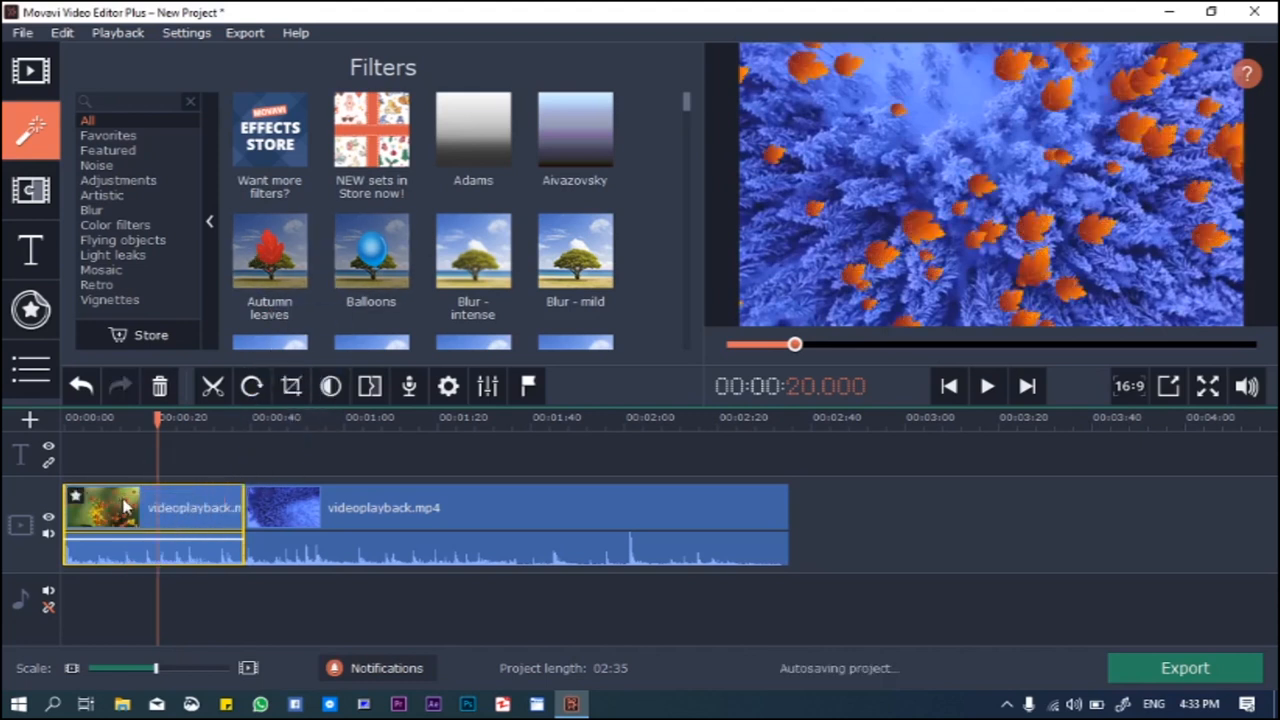
drag(158, 417, 58, 425)
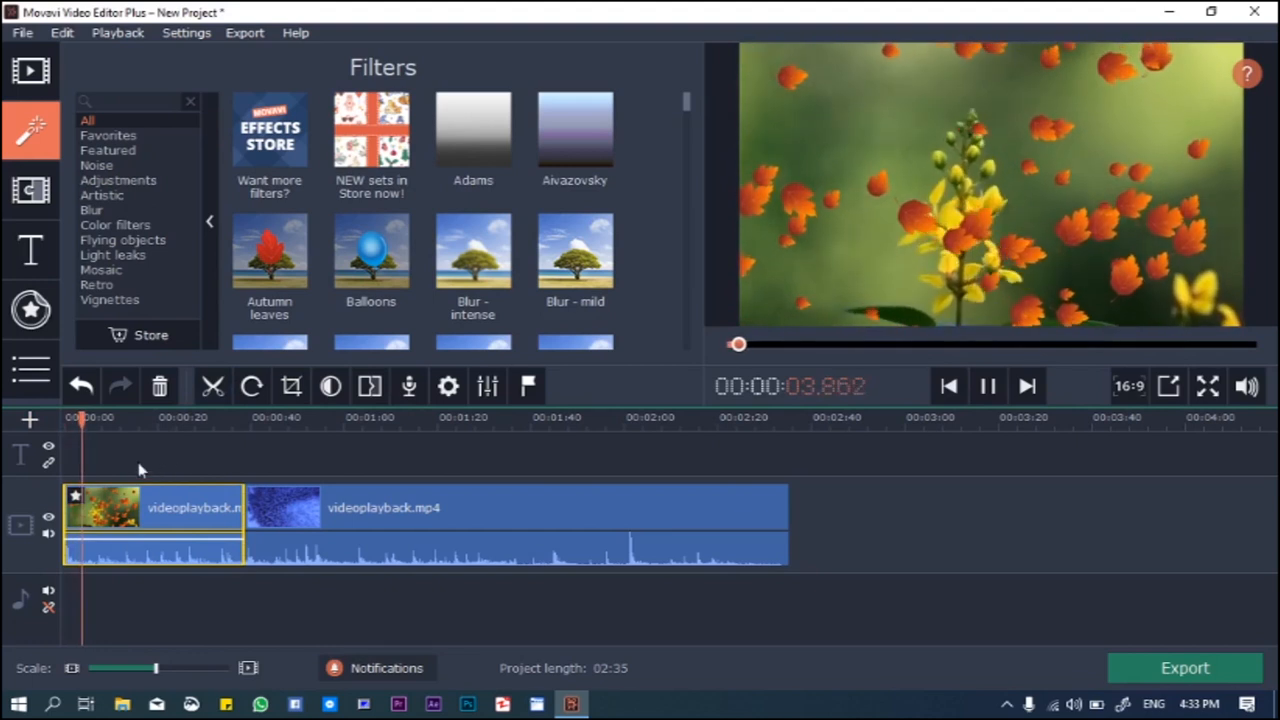
key(space)
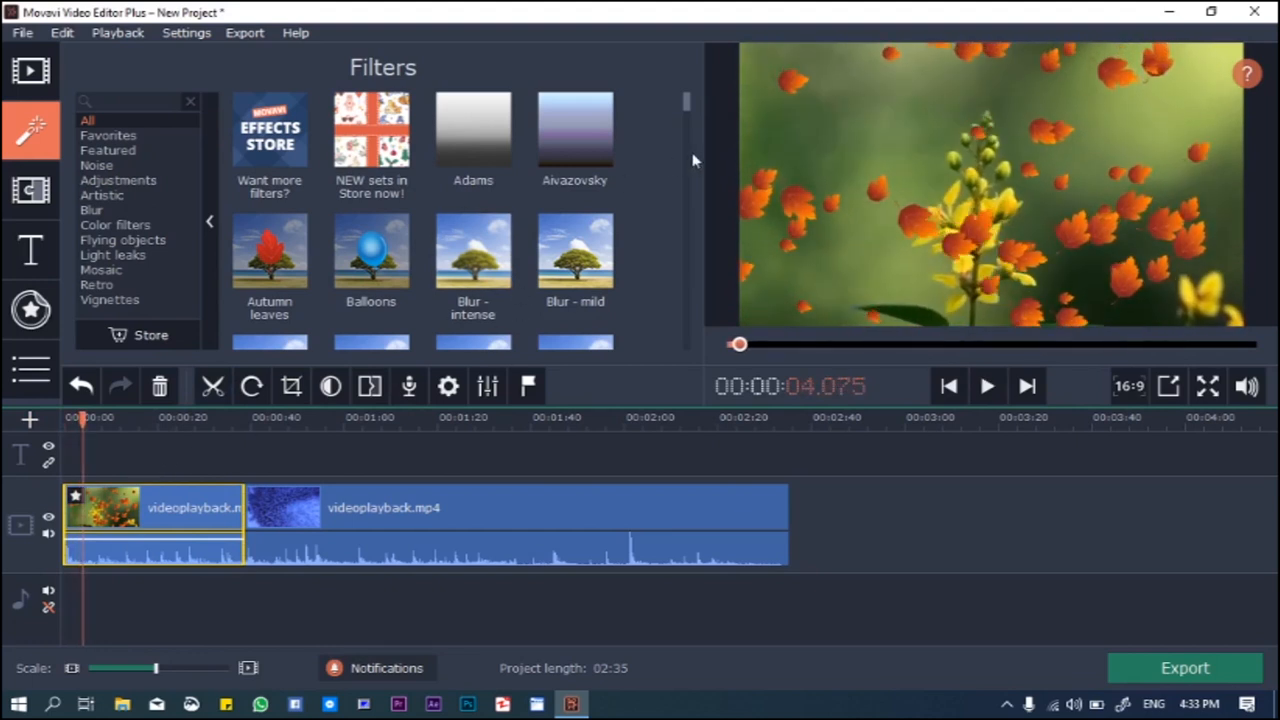
Add the Color mix - blue filter to the first clip and play a short preview.
drag(686, 100, 690, 140)
drag(573, 243, 133, 508)
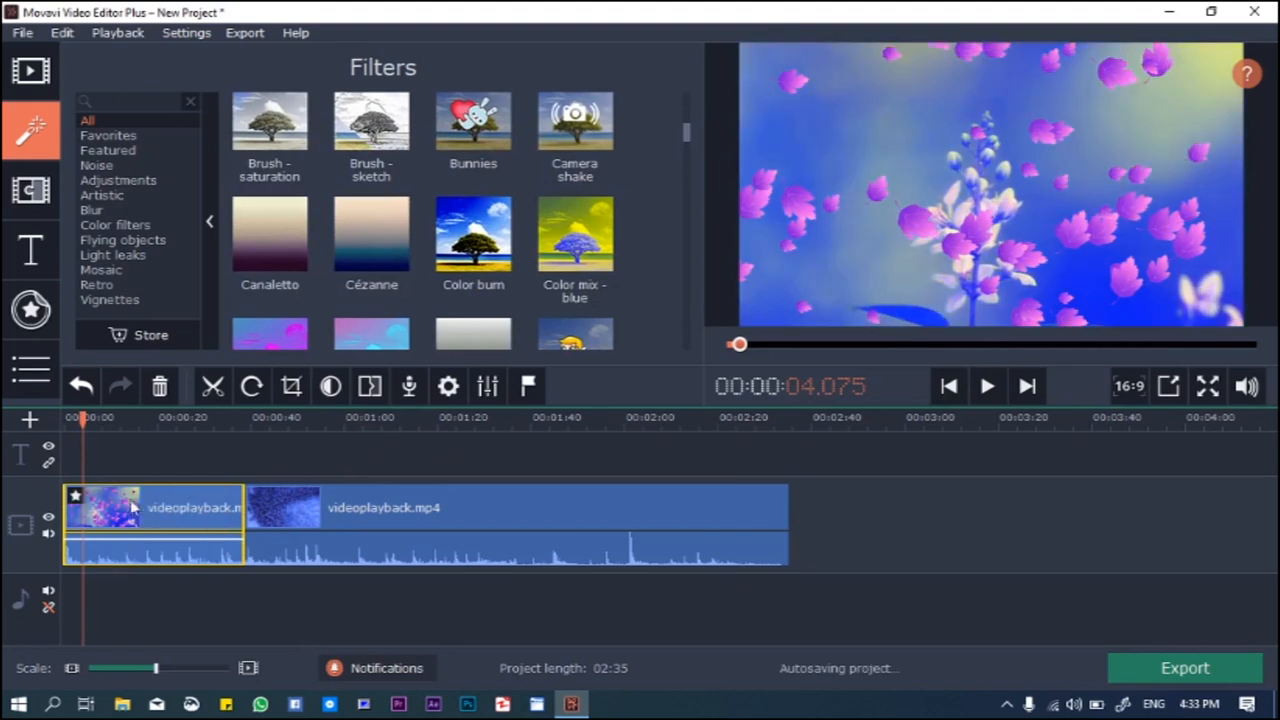
key(space)
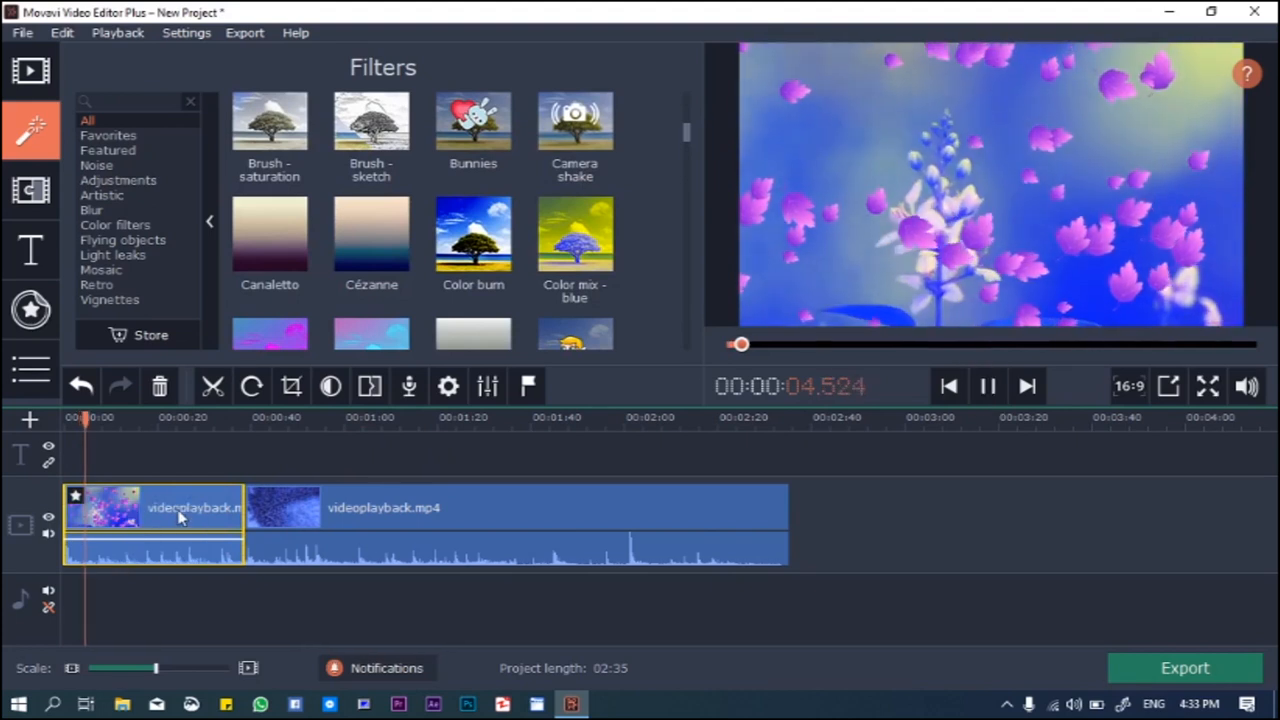
key(space)
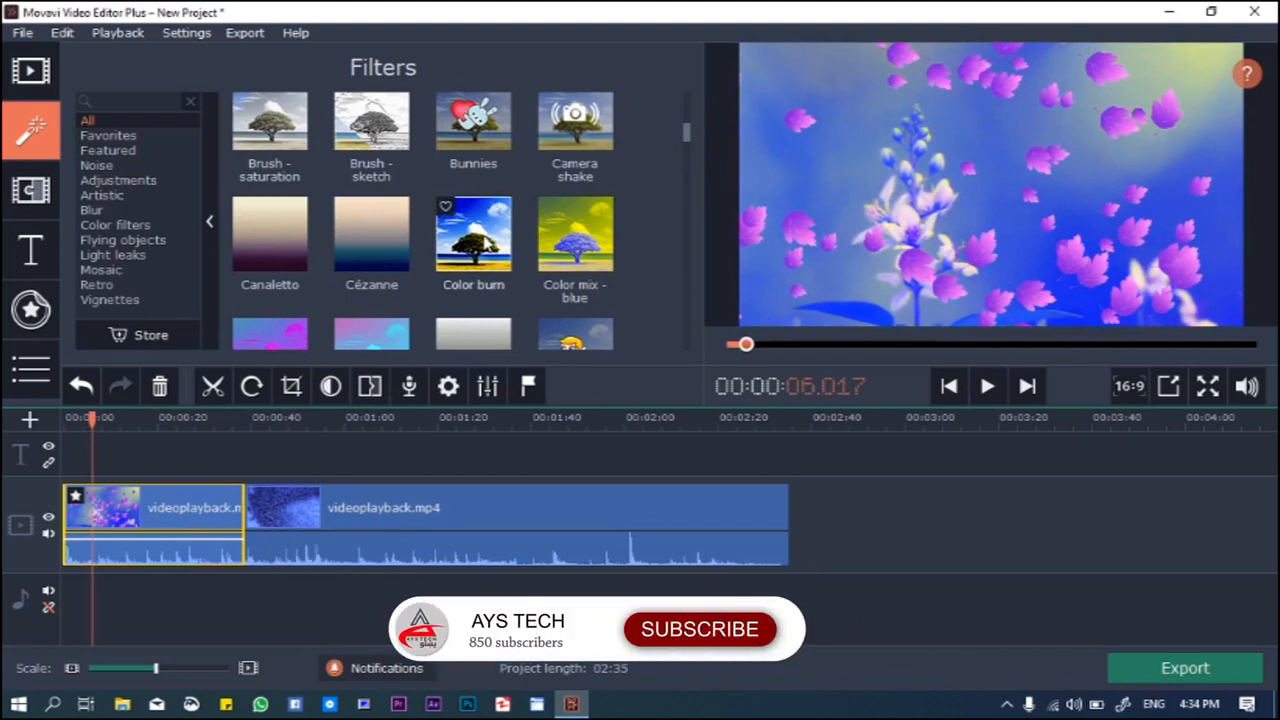
Apply the Color burn filter to the second clip and preview a section around 1:20.
click(436, 418)
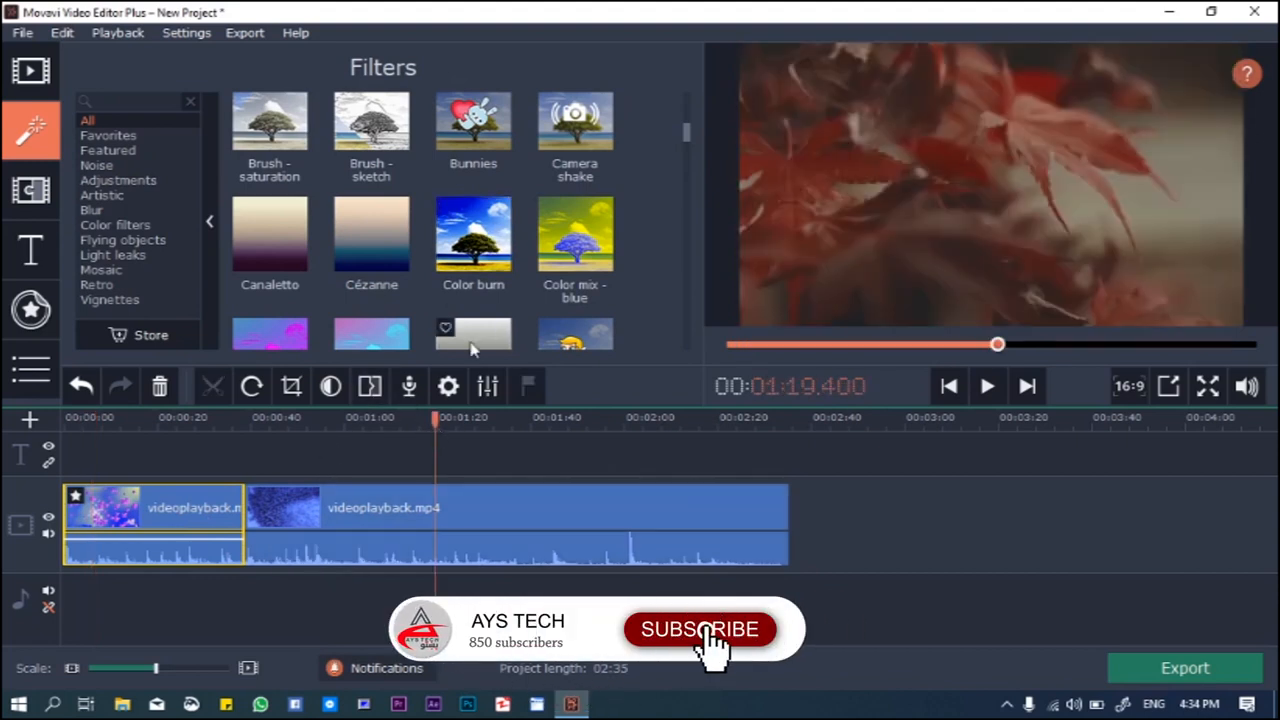
drag(435, 420, 417, 420)
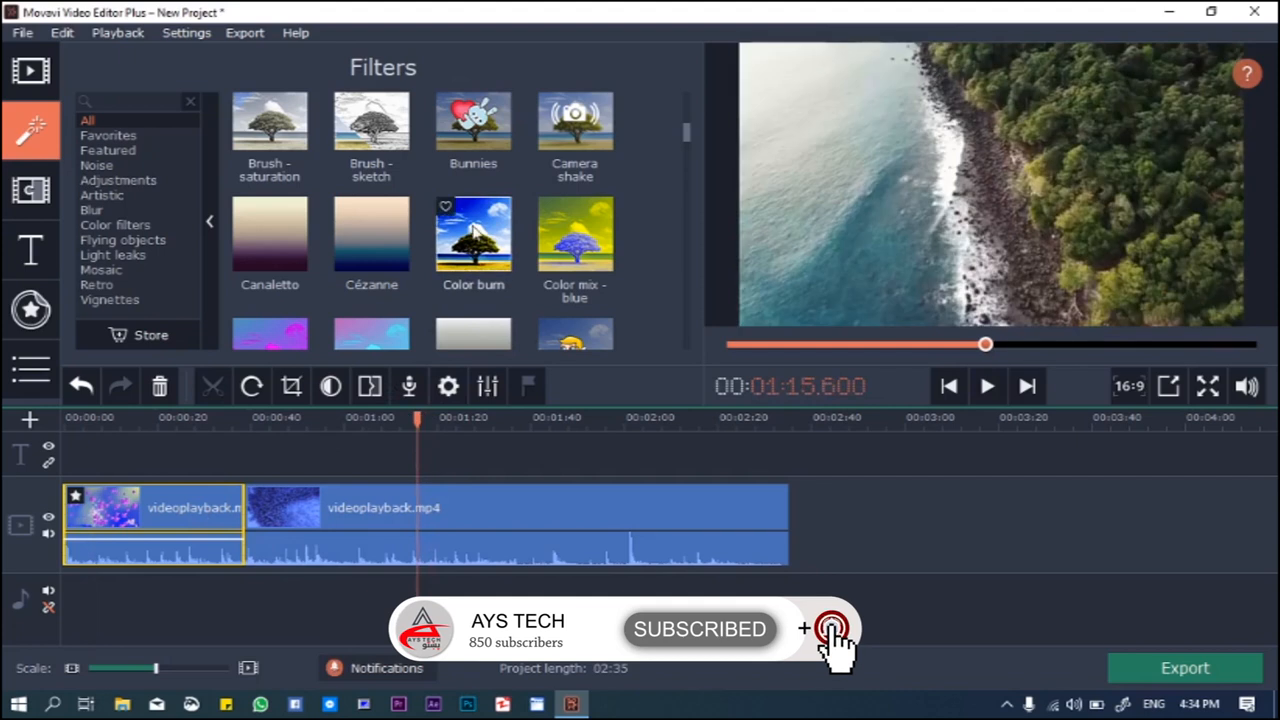
mouse_move(473, 238)
mouse_down()
mouse_move(487, 281)
mouse_move(400, 517)
mouse_move(444, 544)
mouse_up()
key(space)
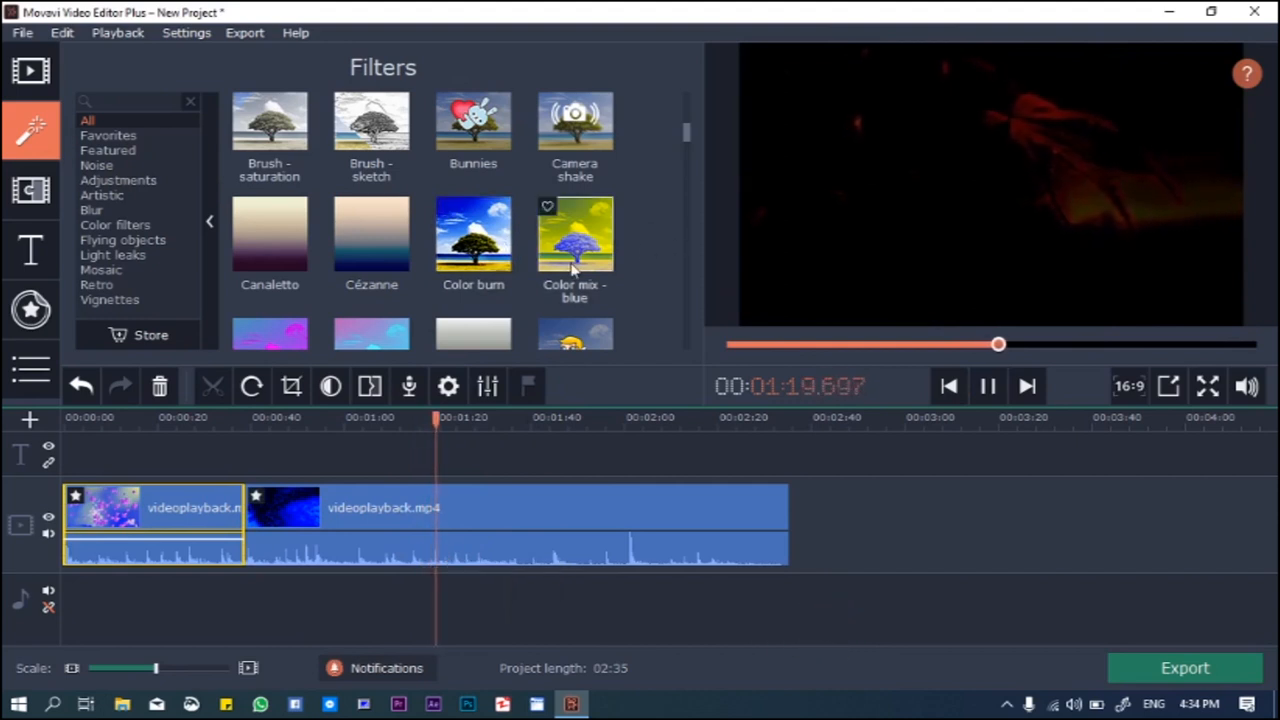
key(space)
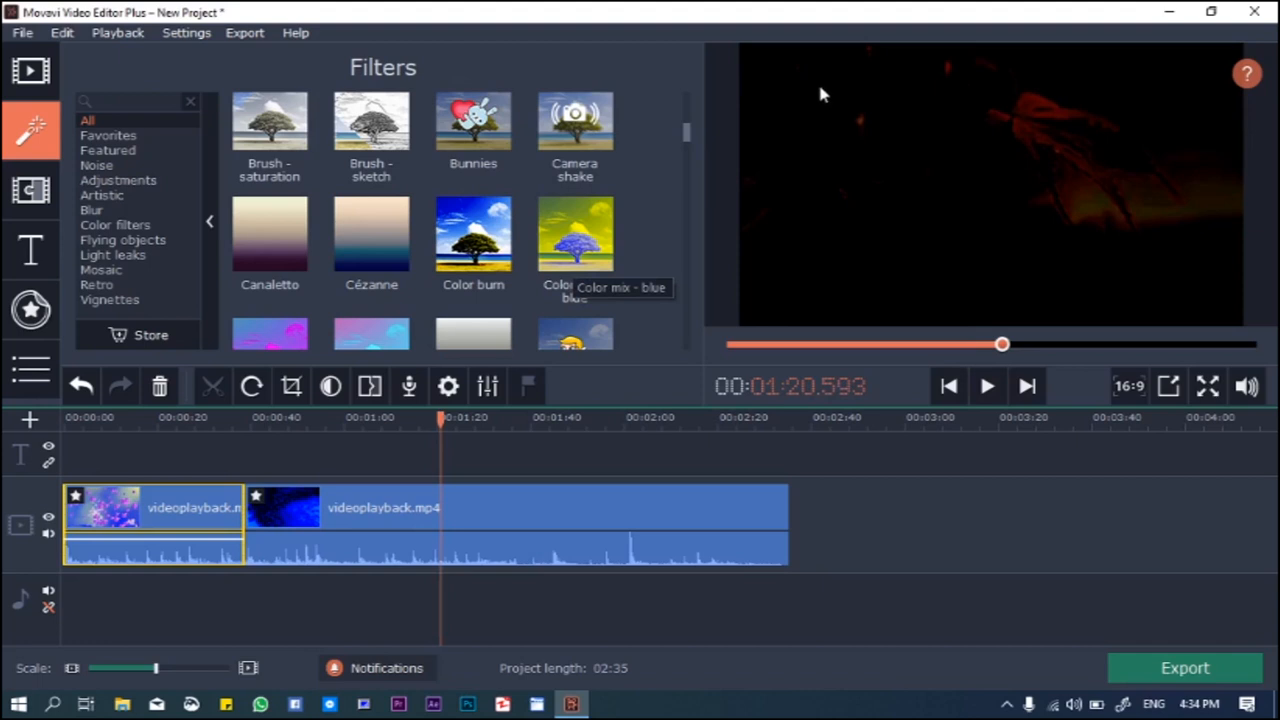
drag(687, 134, 682, 167)
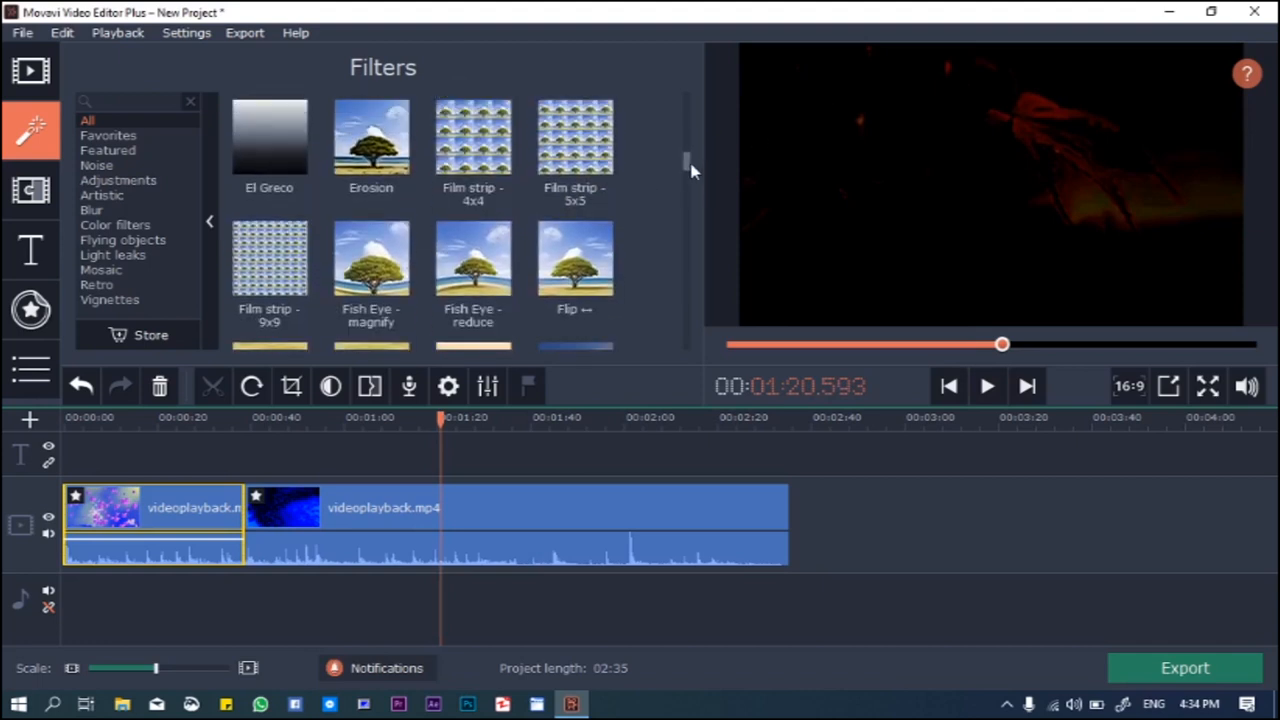
drag(686, 166, 684, 187)
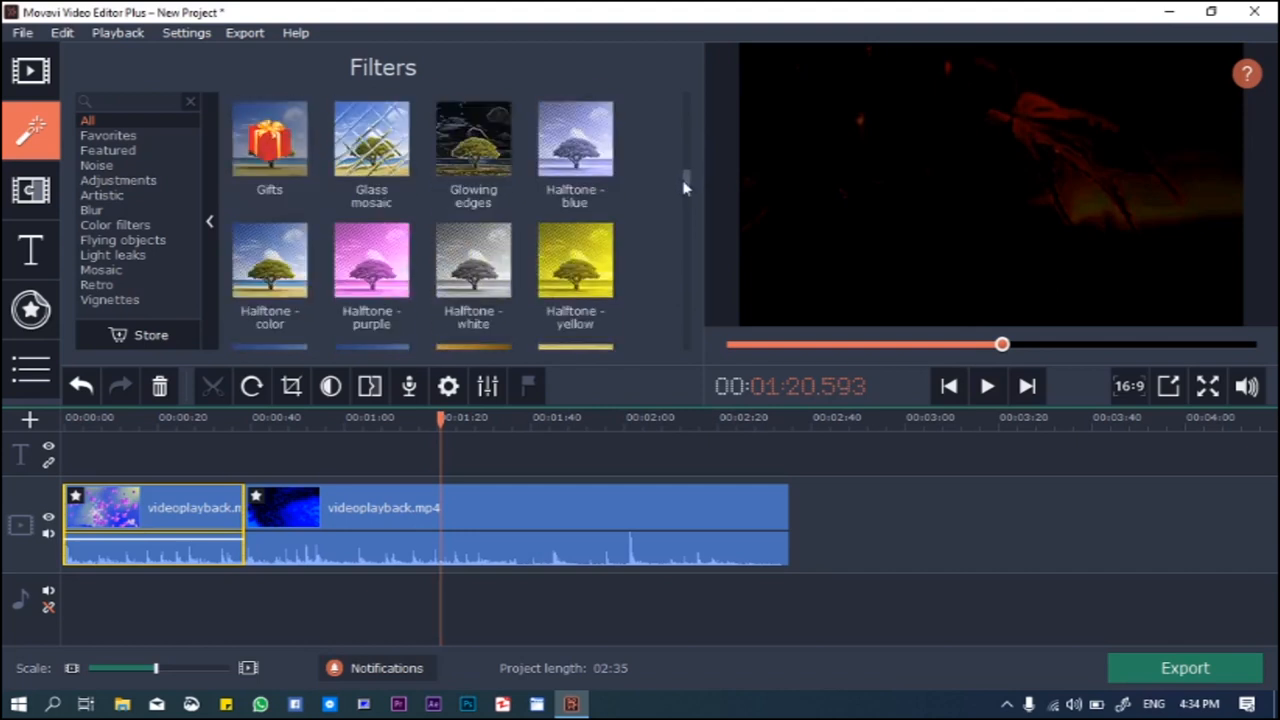
scroll(681, 187, down, 2)
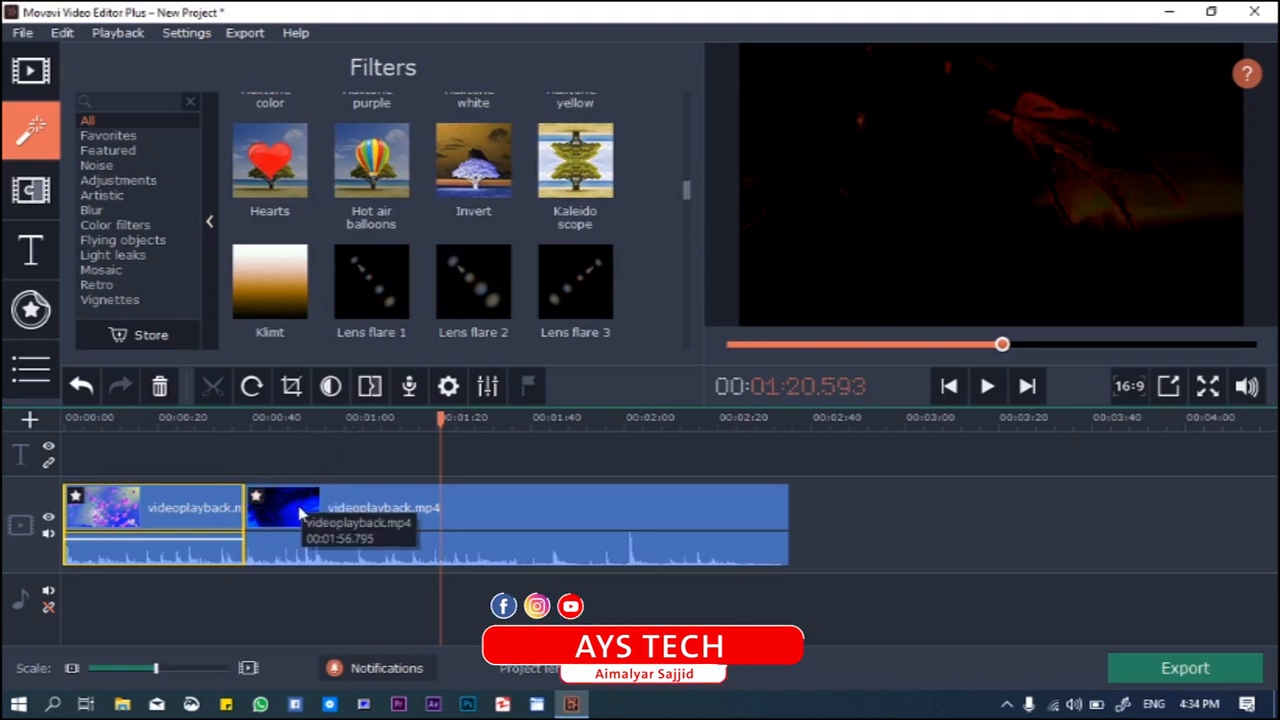
Remove the Color burn filter from the second clip and the Color mix - blue and Autumn leaves filters from the first.
click(256, 496)
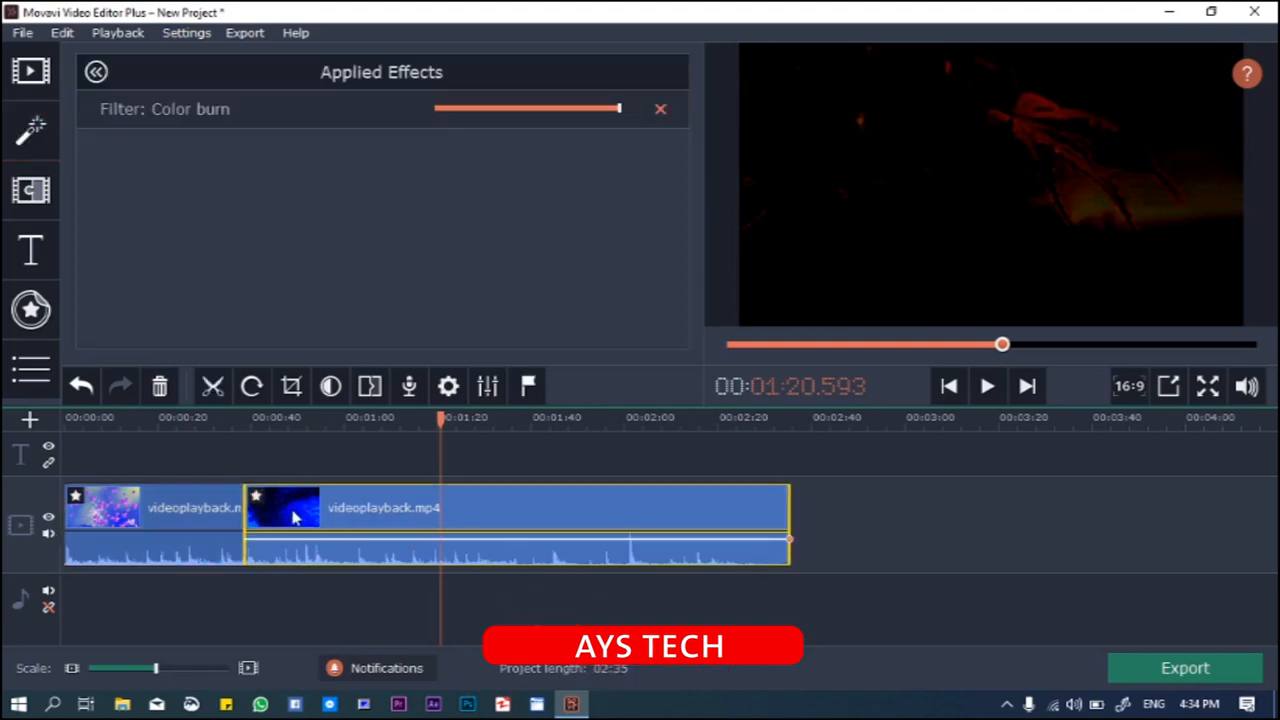
click(660, 110)
click(75, 496)
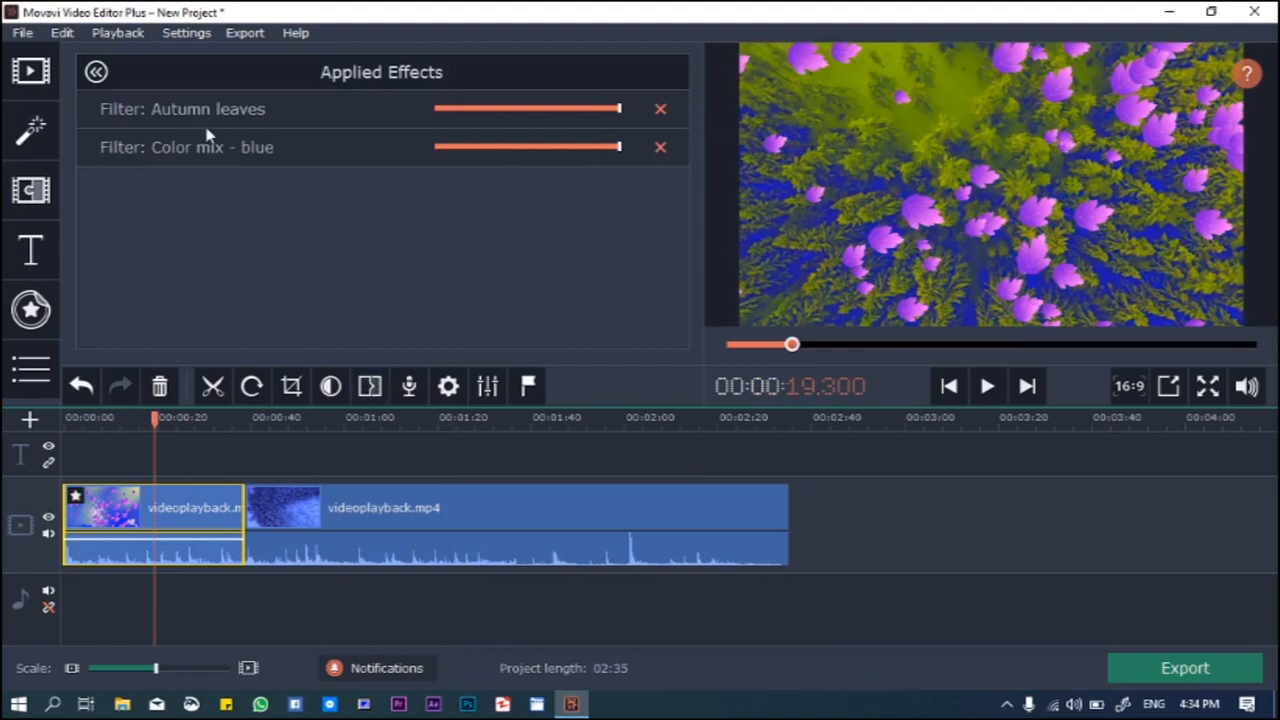
click(659, 148)
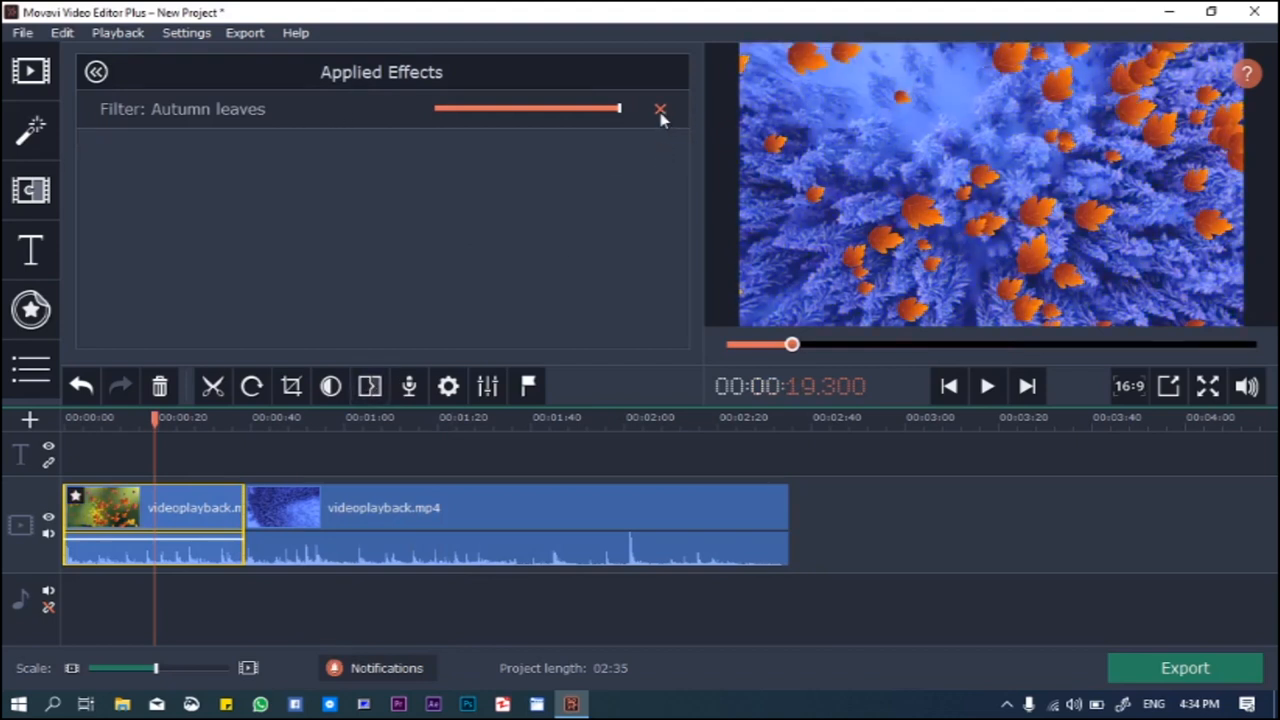
click(660, 110)
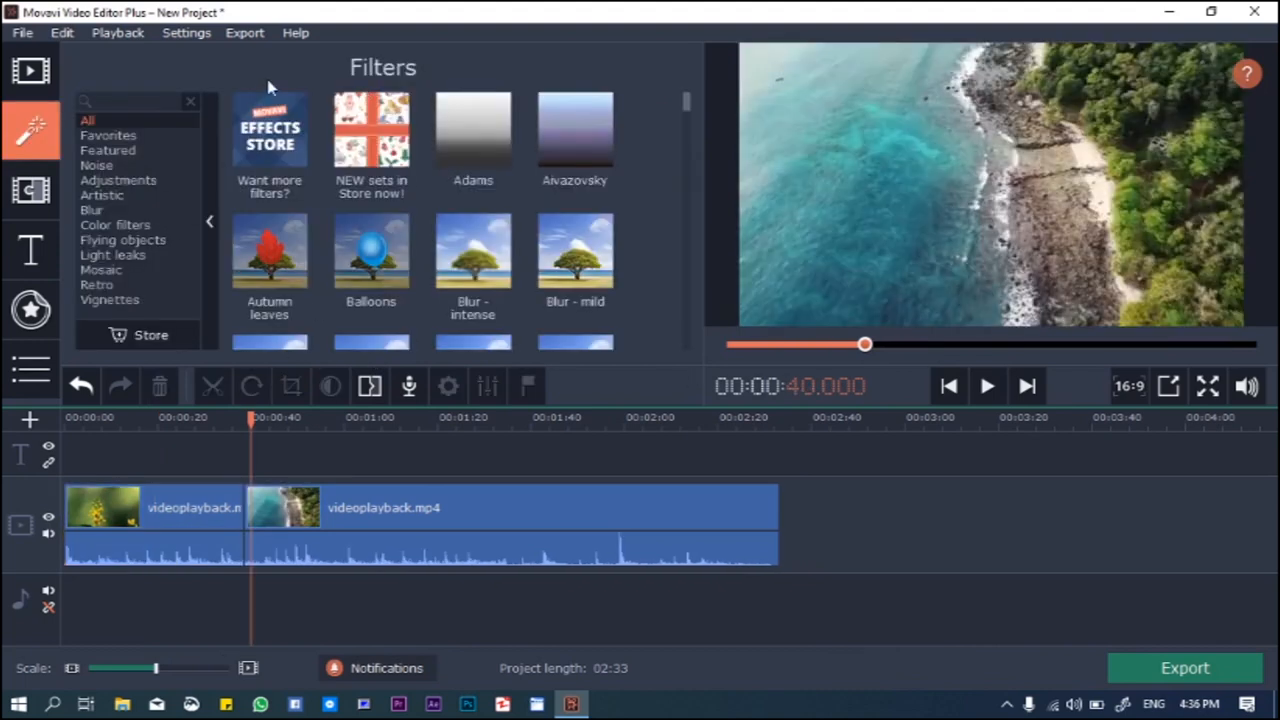
Show all available transitions and preview the plain cut between the two clips.
click(28, 200)
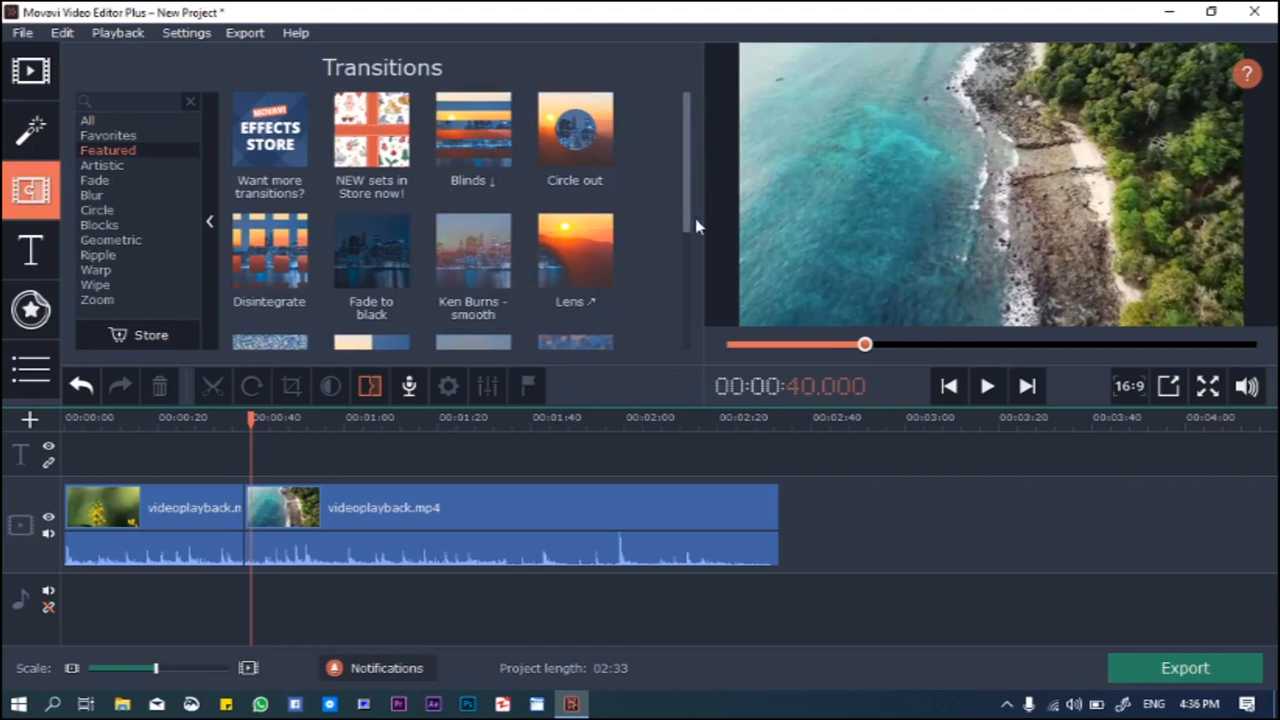
click(130, 121)
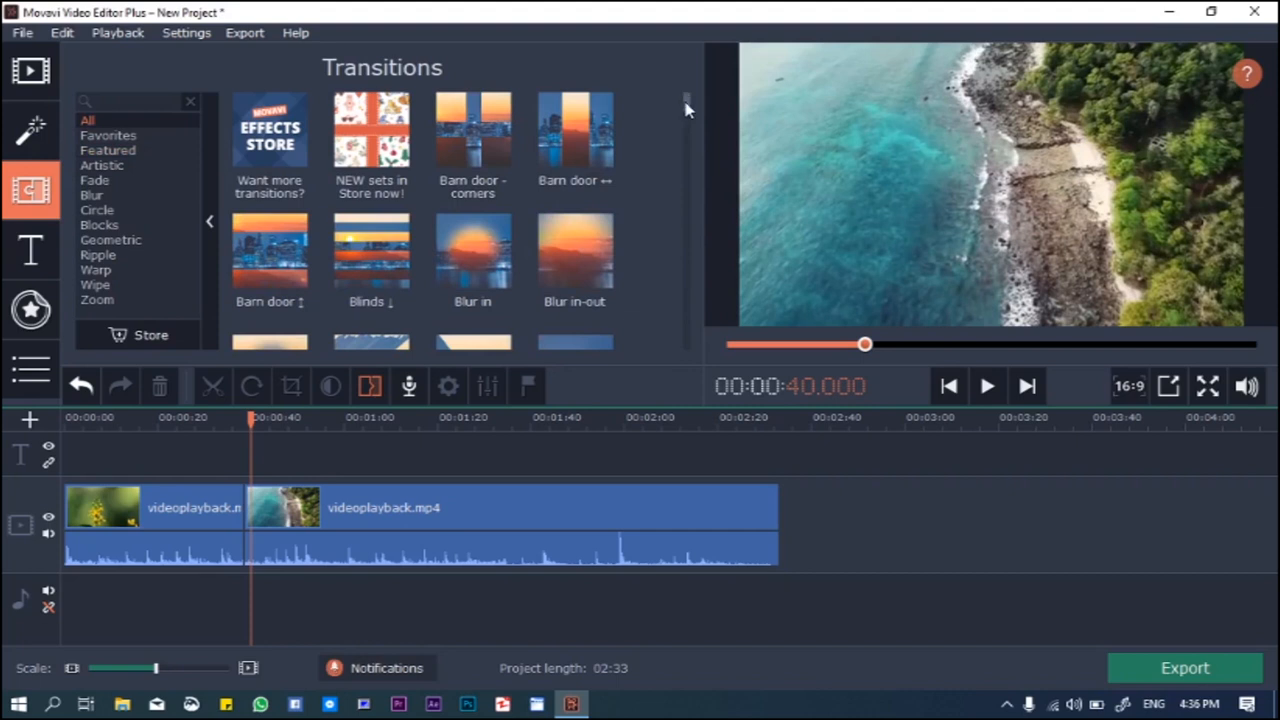
drag(686, 113, 687, 124)
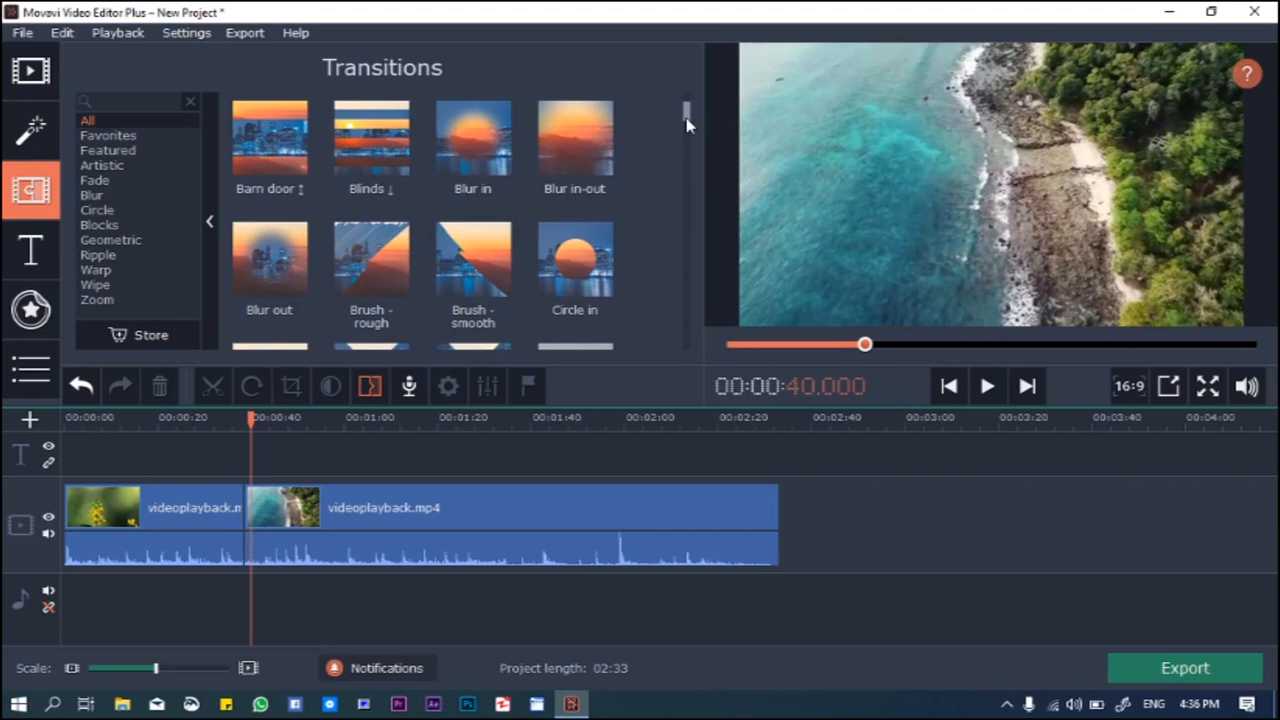
drag(250, 428, 238, 426)
key(space)
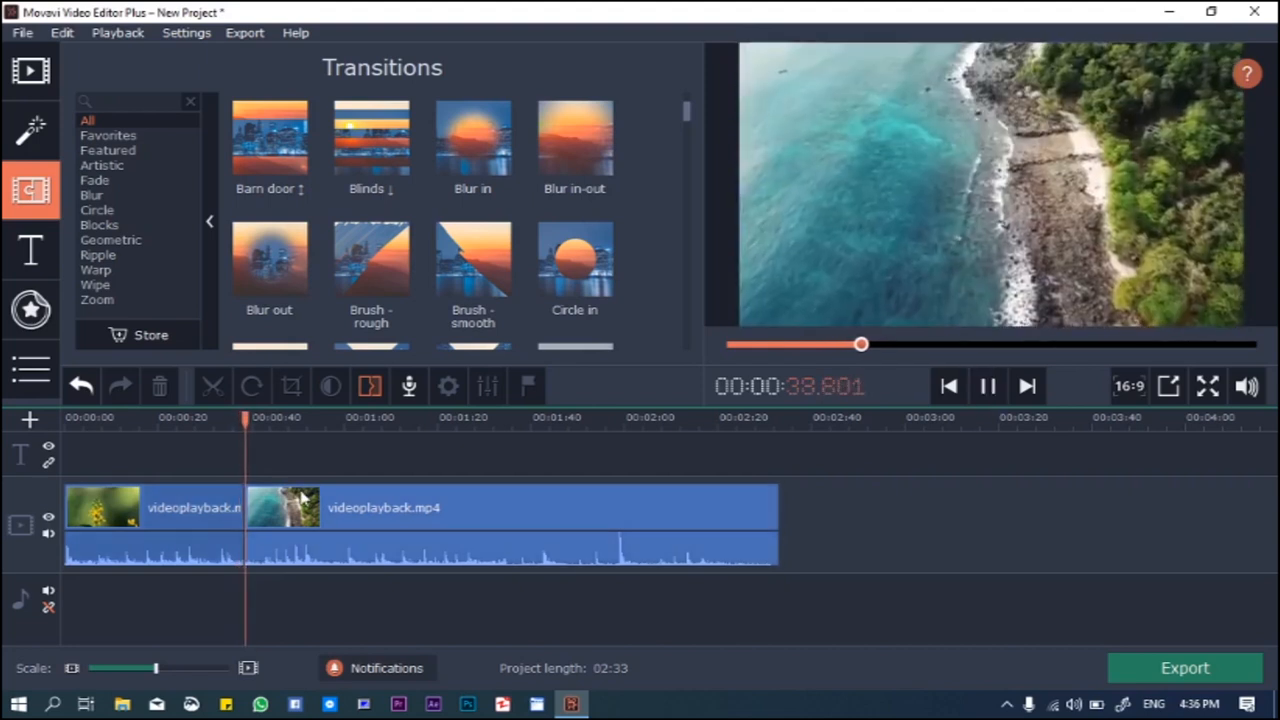
key(space)
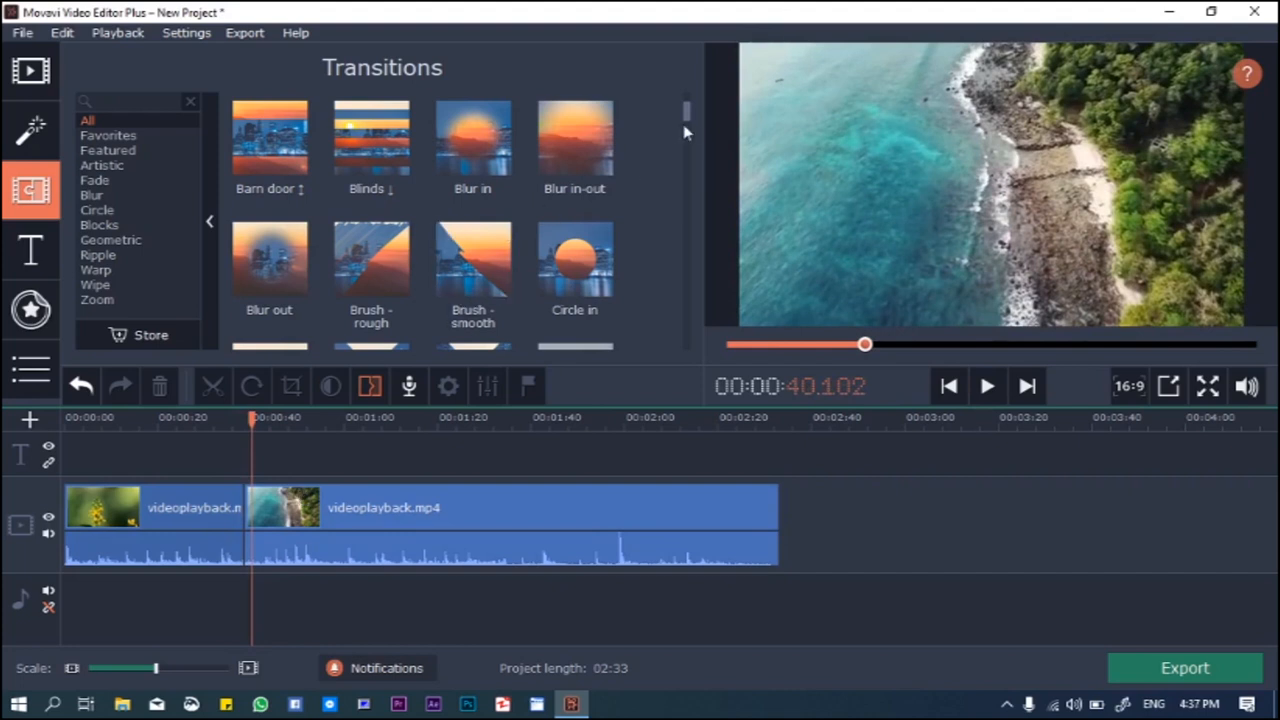
Try the Disintegrate transition at the cut between the two clips, preview it, and undo it.
drag(686, 115, 690, 127)
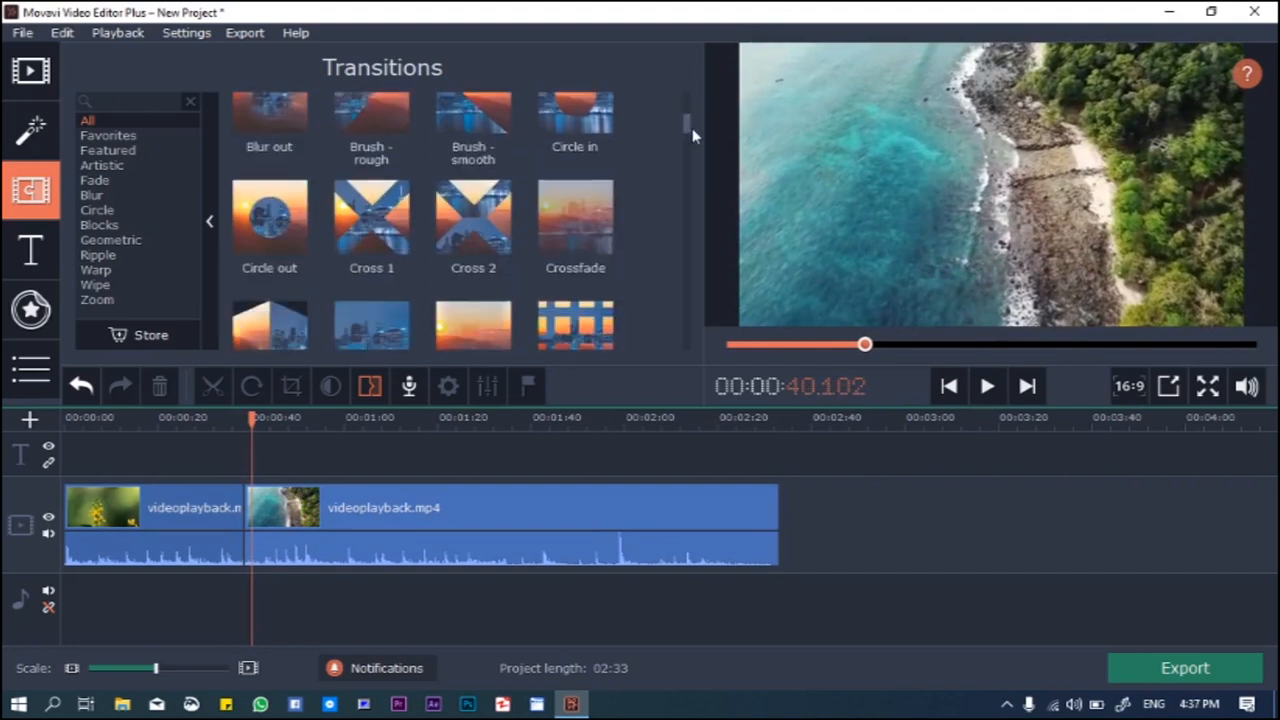
scroll(692, 128, down, 1)
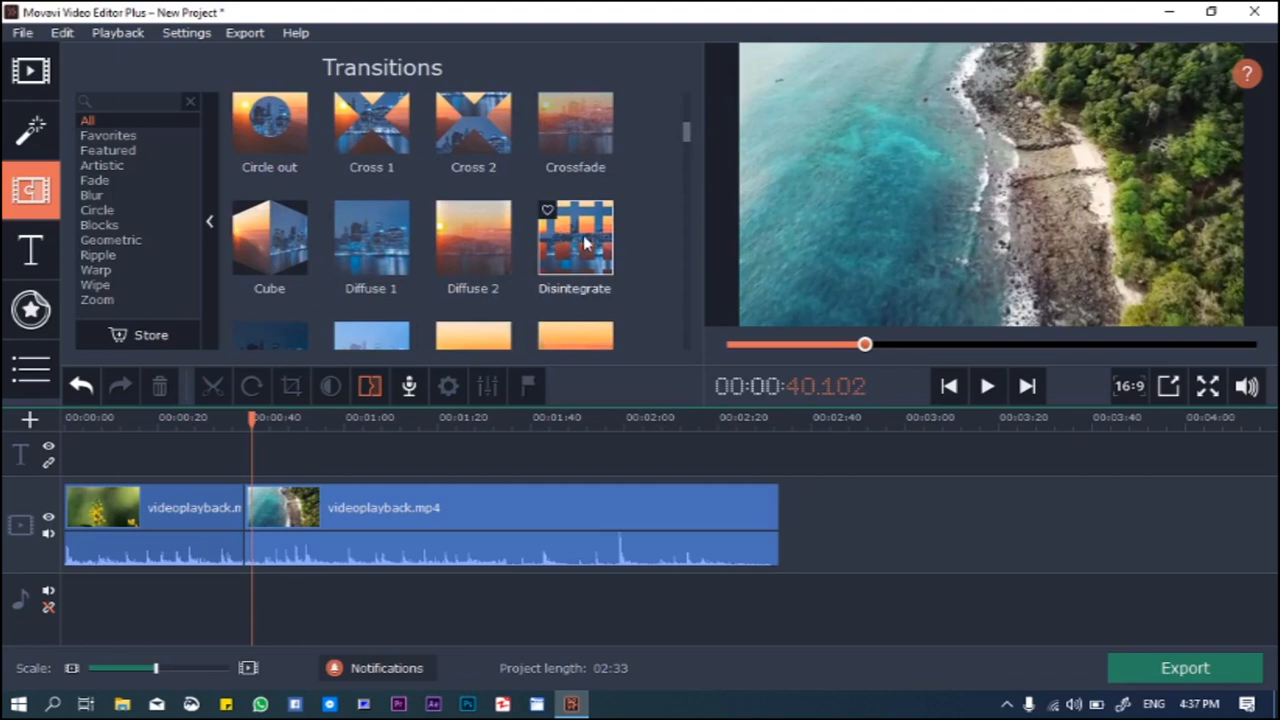
drag(588, 245, 244, 508)
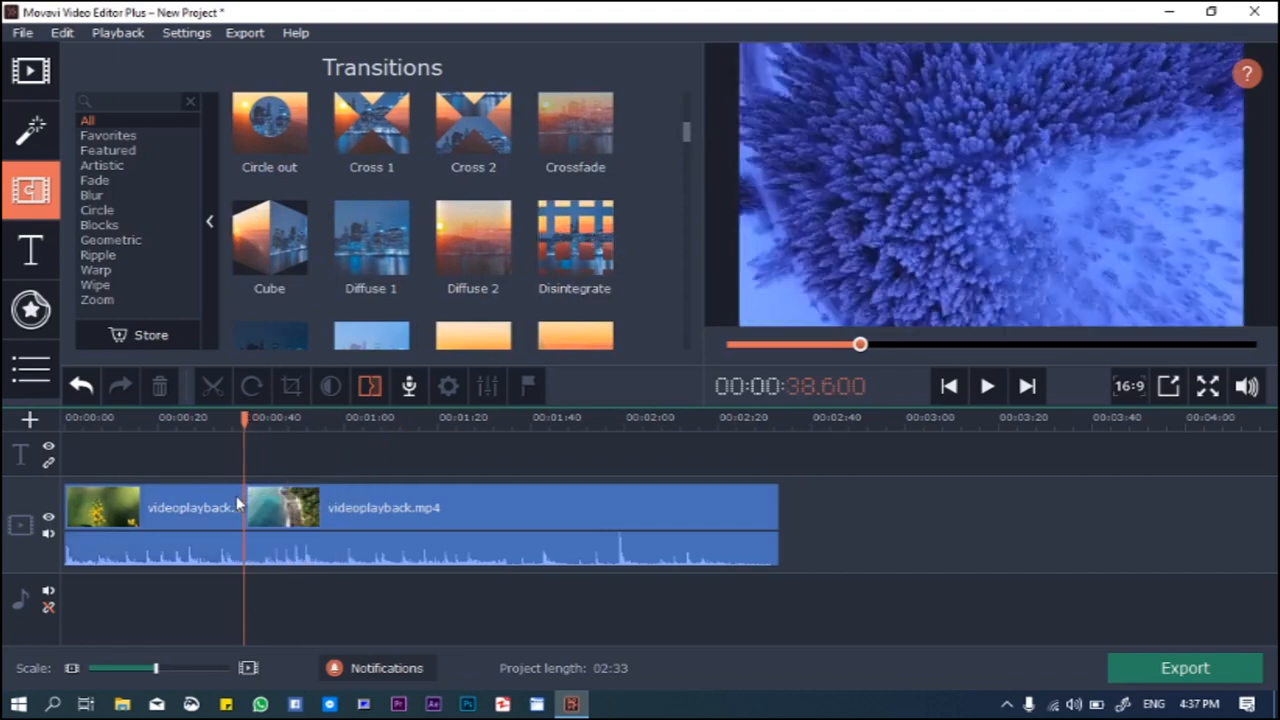
click(234, 418)
key(space)
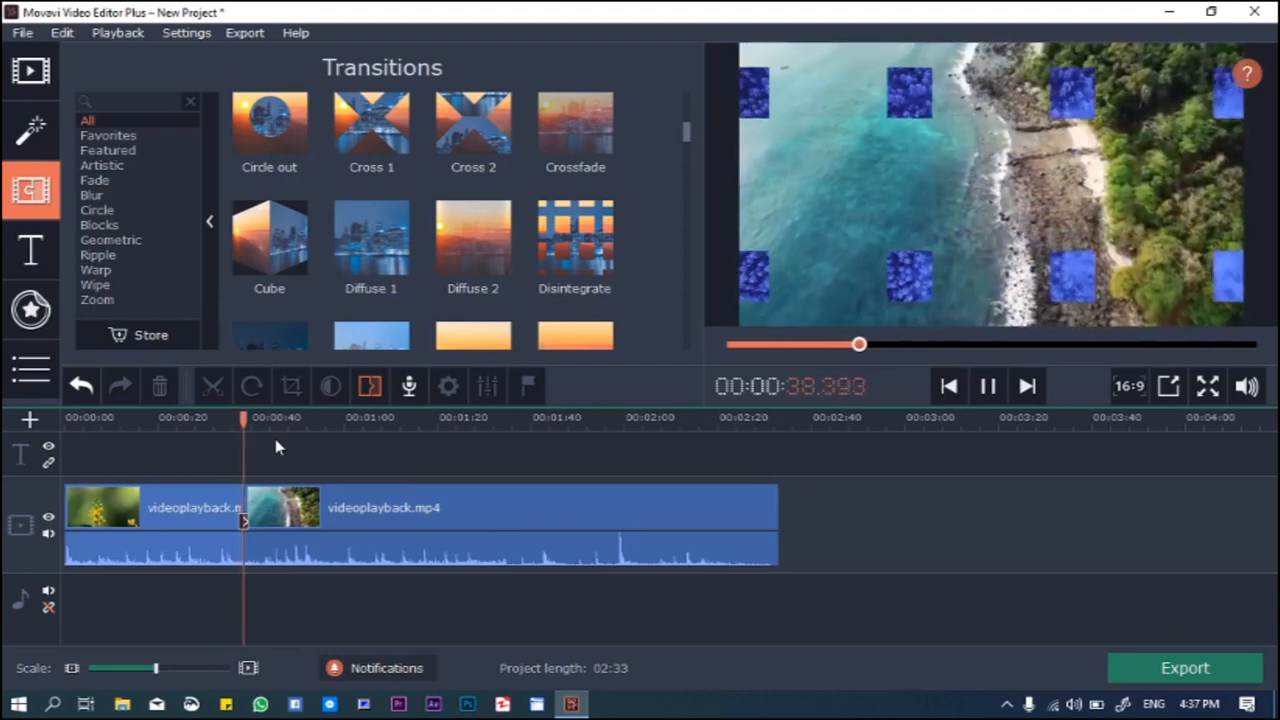
key(ctrl+z)
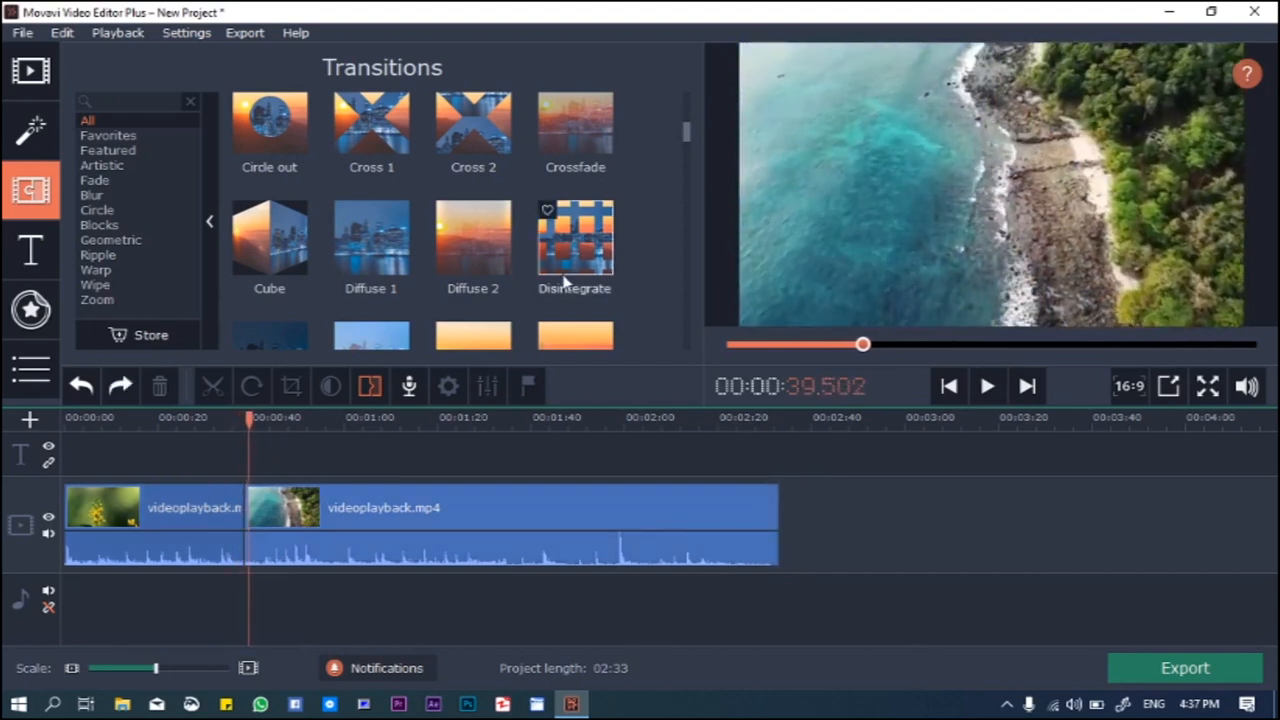
Add the circular transition found just after the Gradient set at the cut between the two clips and preview it.
drag(683, 135, 690, 163)
drag(573, 318, 256, 517)
key(space)
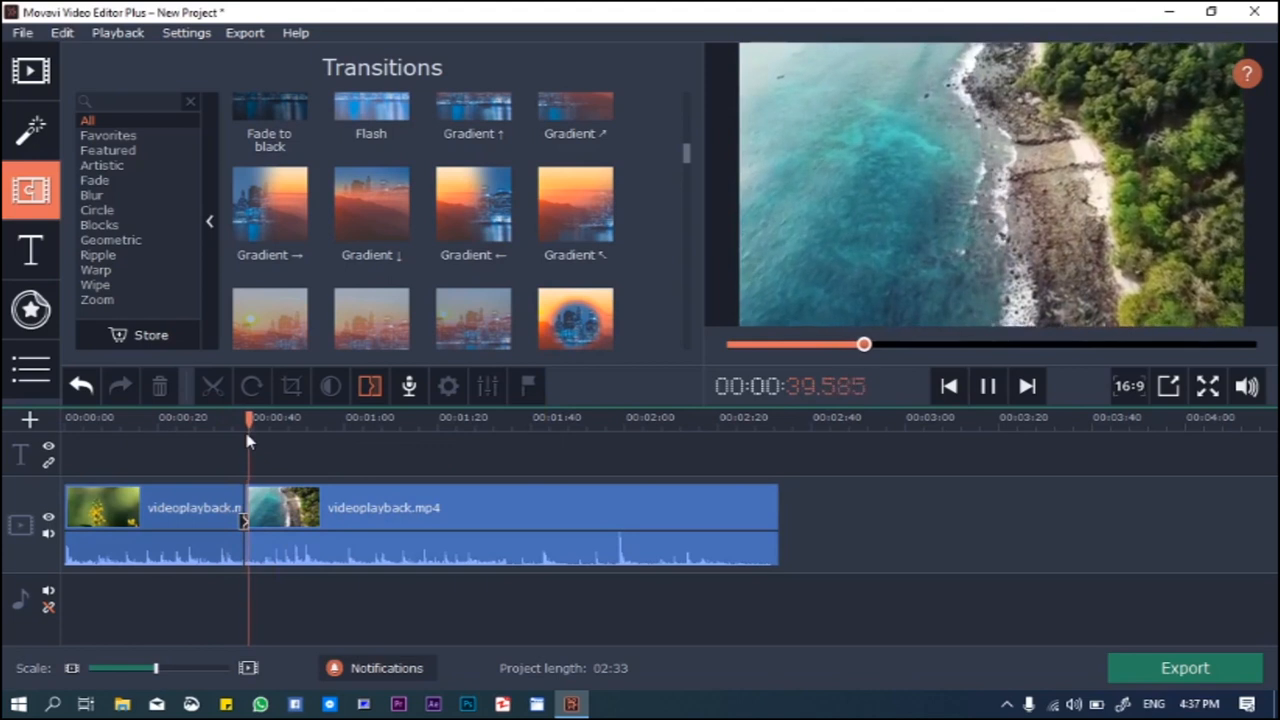
key(space)
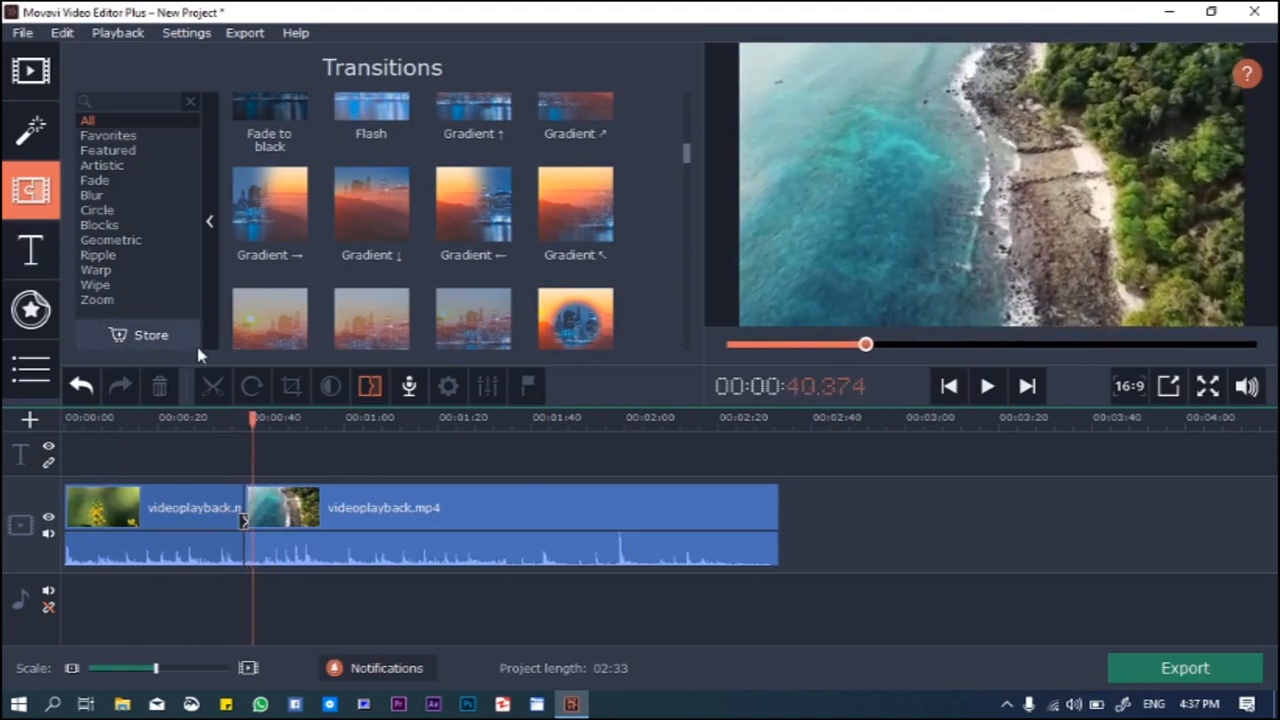
Browse all titles, preview Trendy circle, and place it on the title track above the second clip at about 0:47.
click(28, 257)
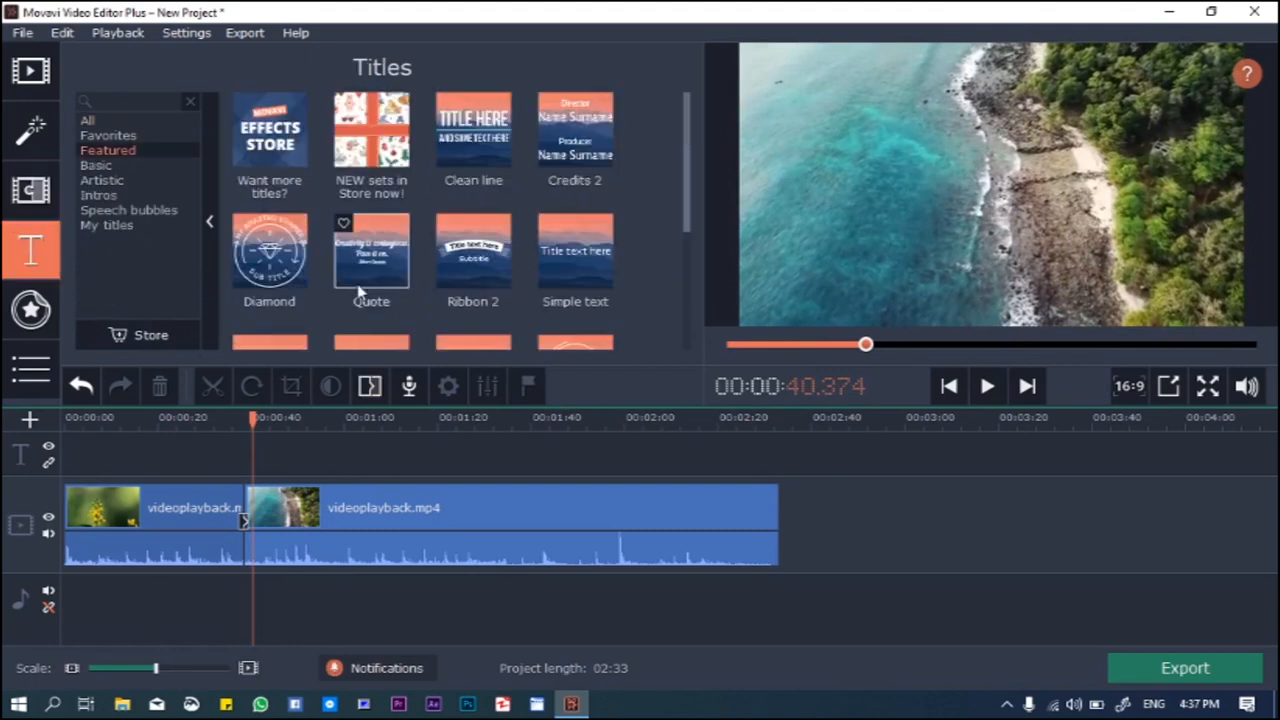
drag(687, 124, 687, 258)
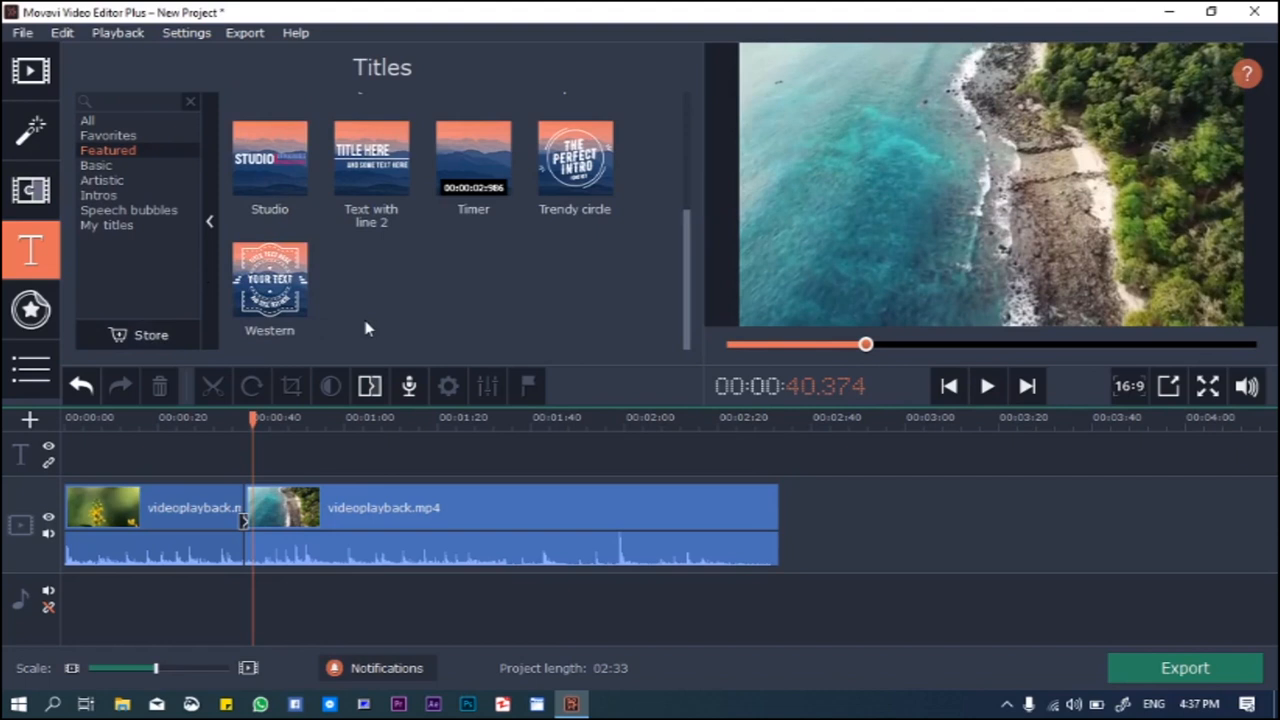
scroll(687, 247, up, 3)
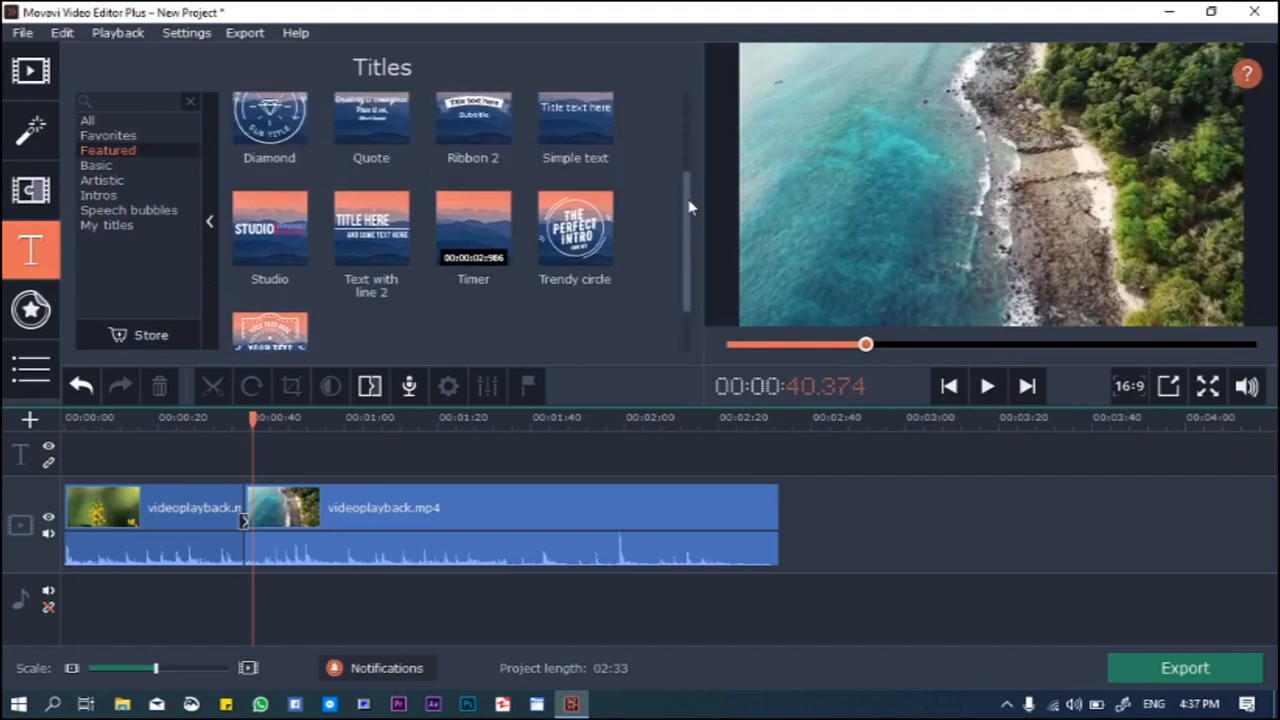
click(87, 121)
drag(686, 120, 701, 328)
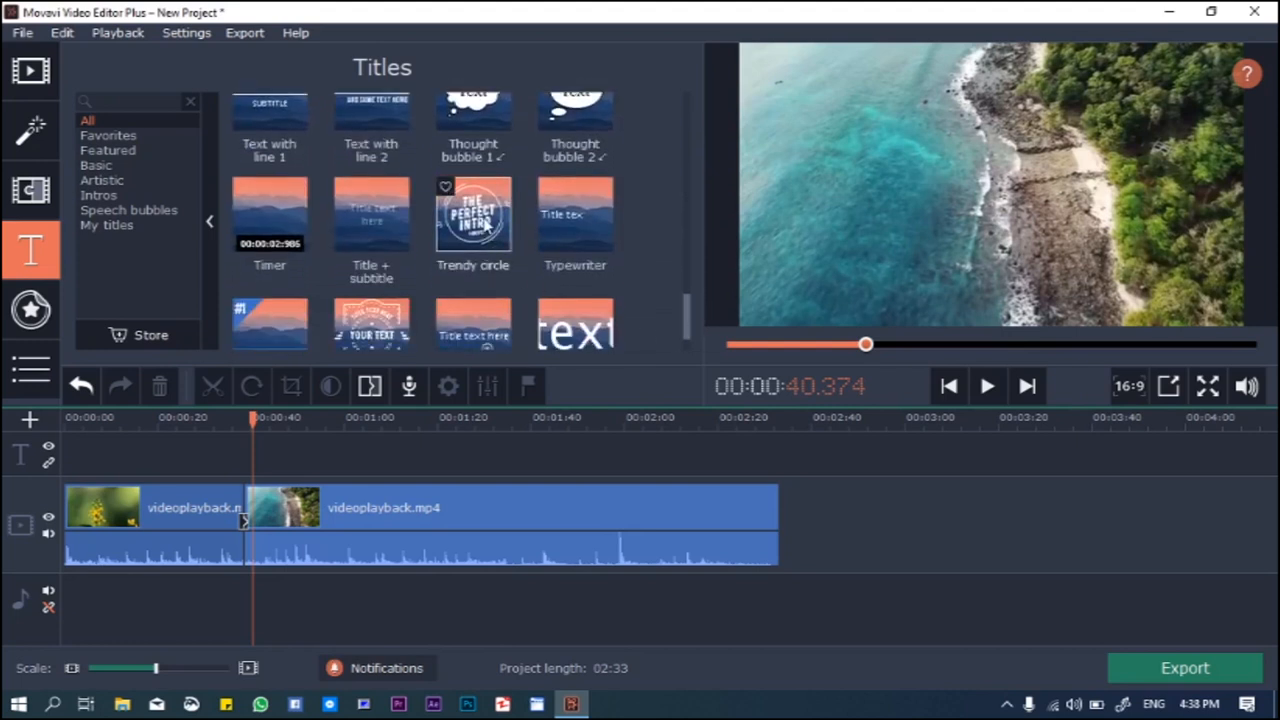
click(484, 226)
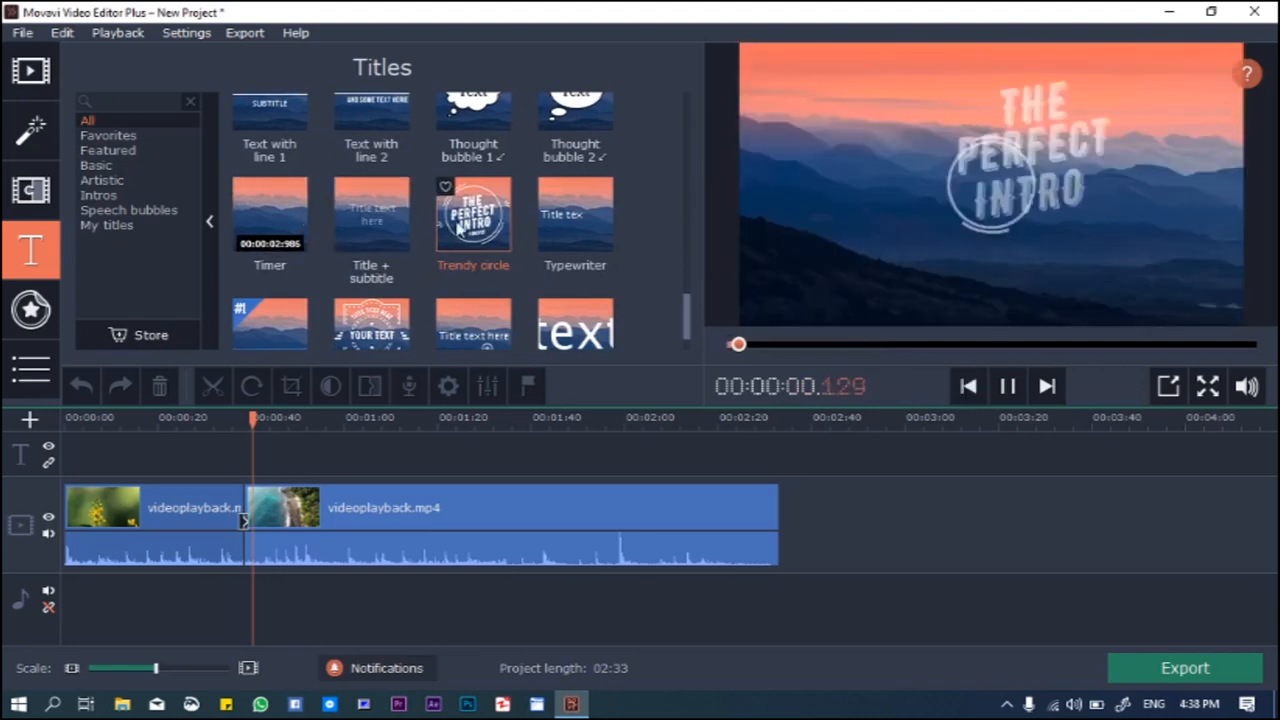
drag(471, 228, 283, 455)
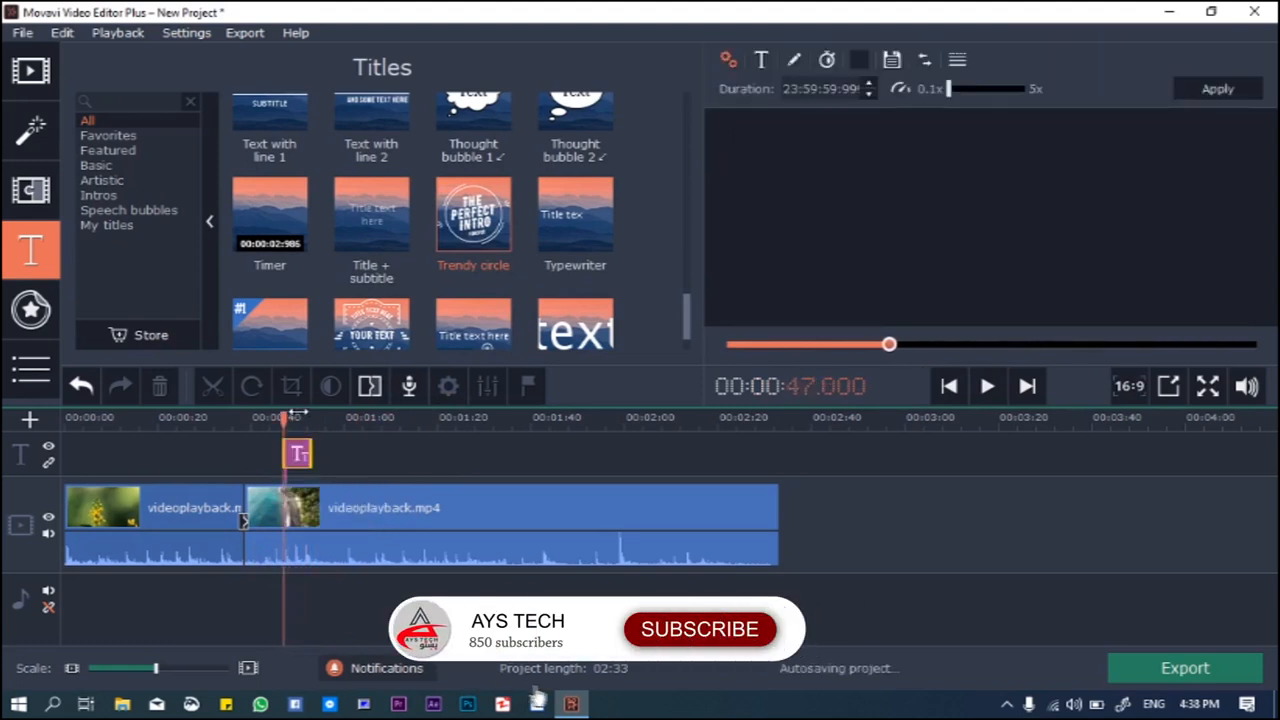
Open the Trendy circle title for editing at 0:50.200 and show its text color and outline options.
click(298, 453)
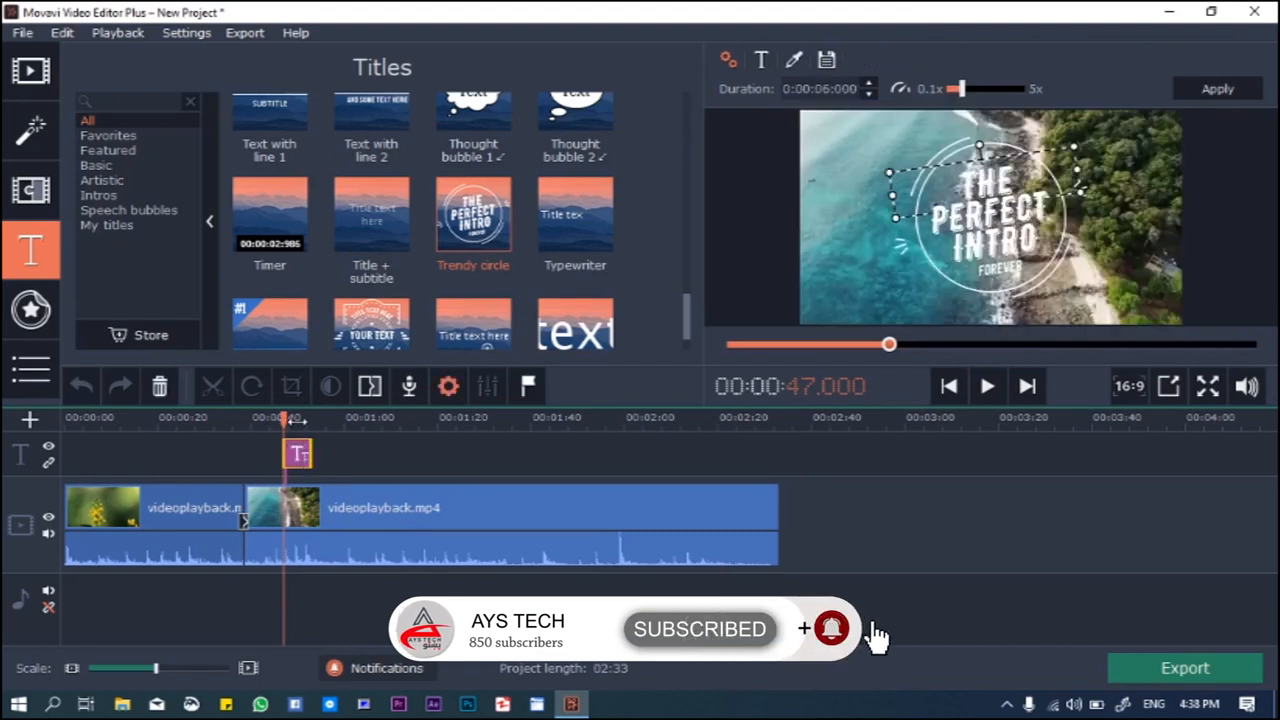
click(298, 419)
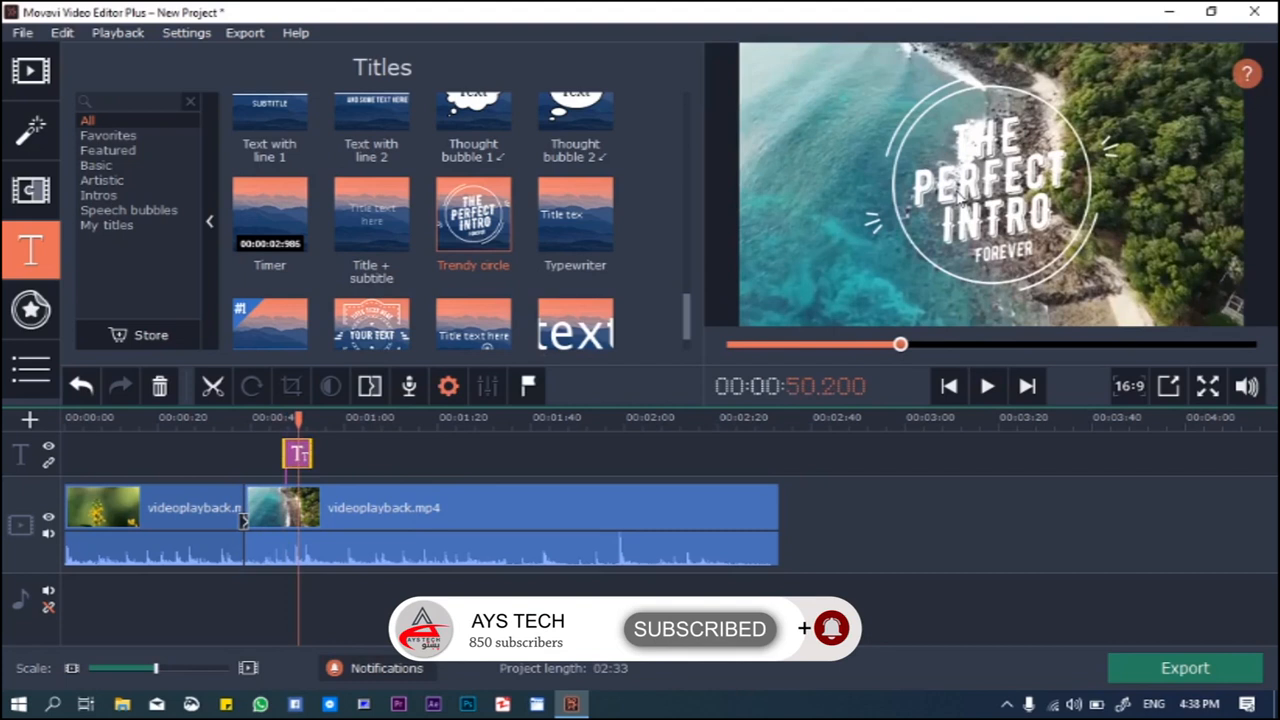
click(978, 190)
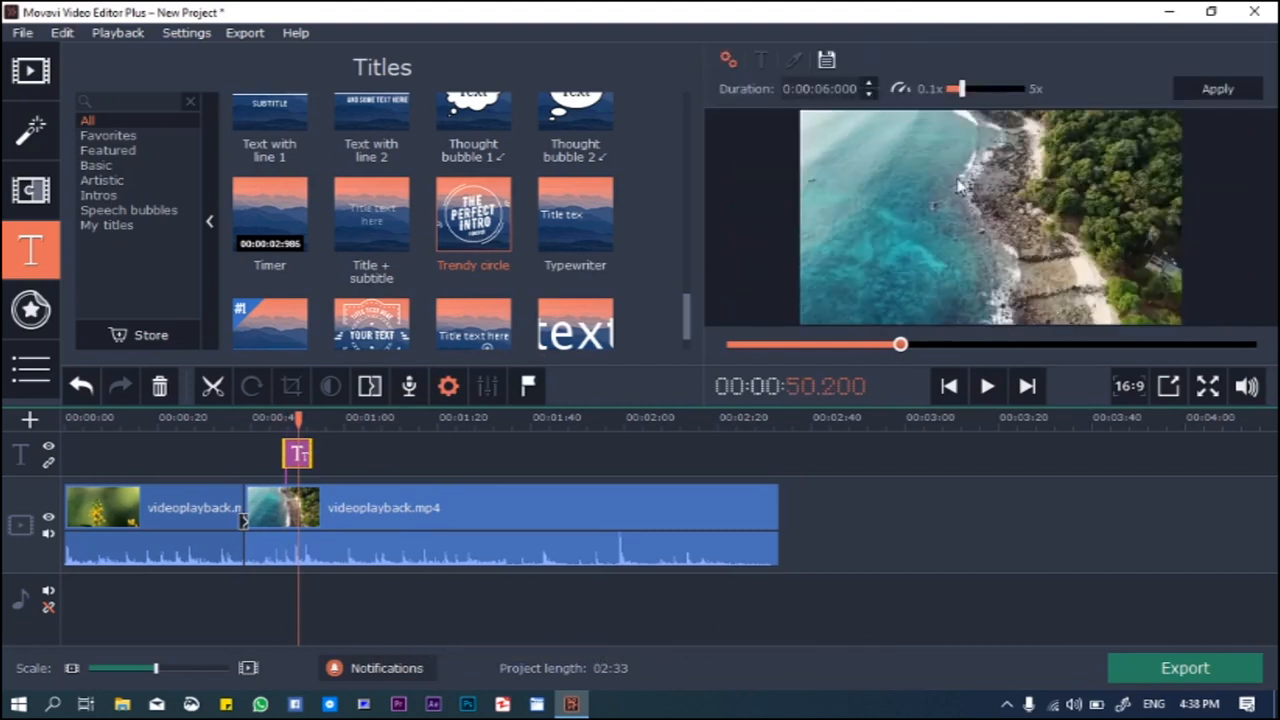
click(958, 186)
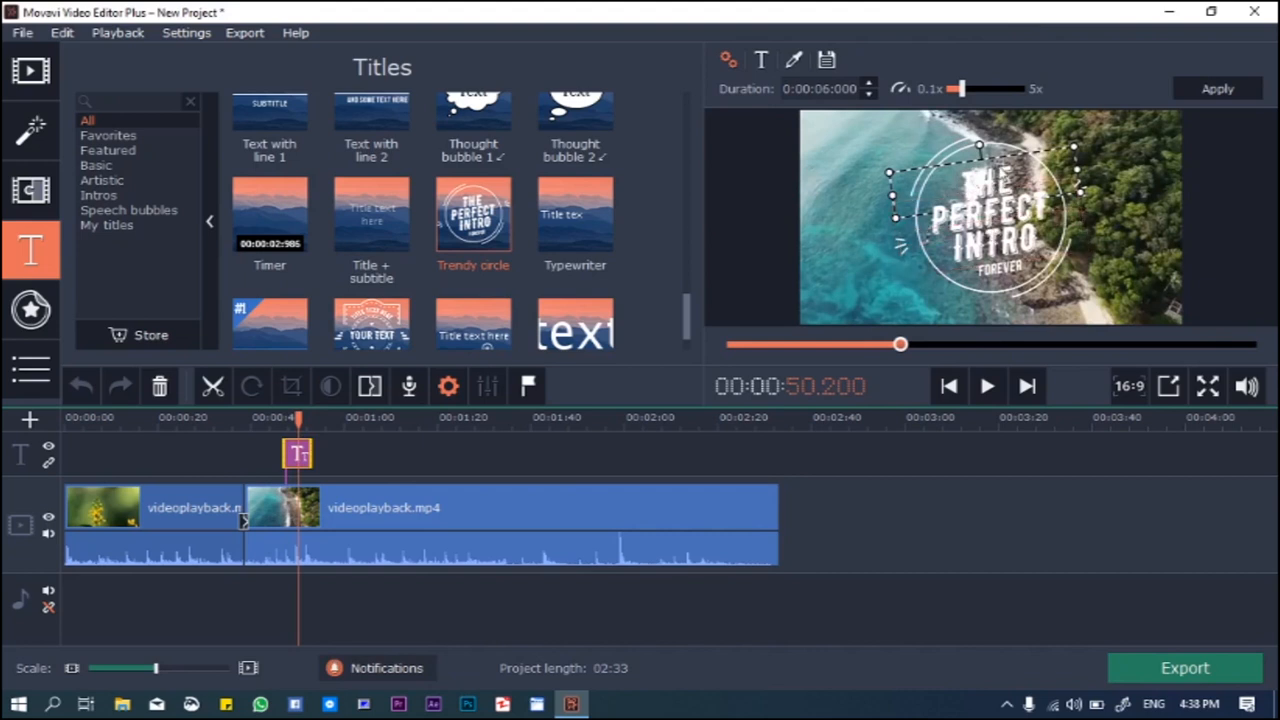
click(761, 61)
click(795, 61)
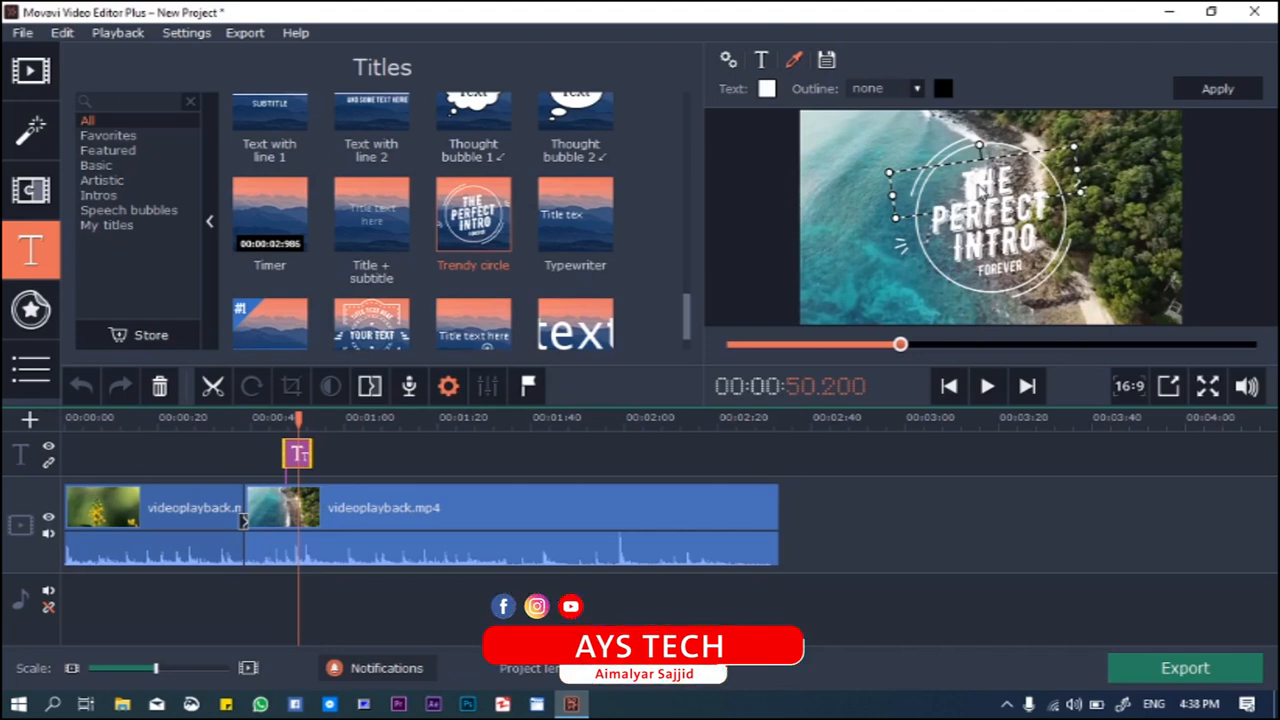
Replace the title word THE with AYS and the word PERFECT with TECH.
double_click(982, 188)
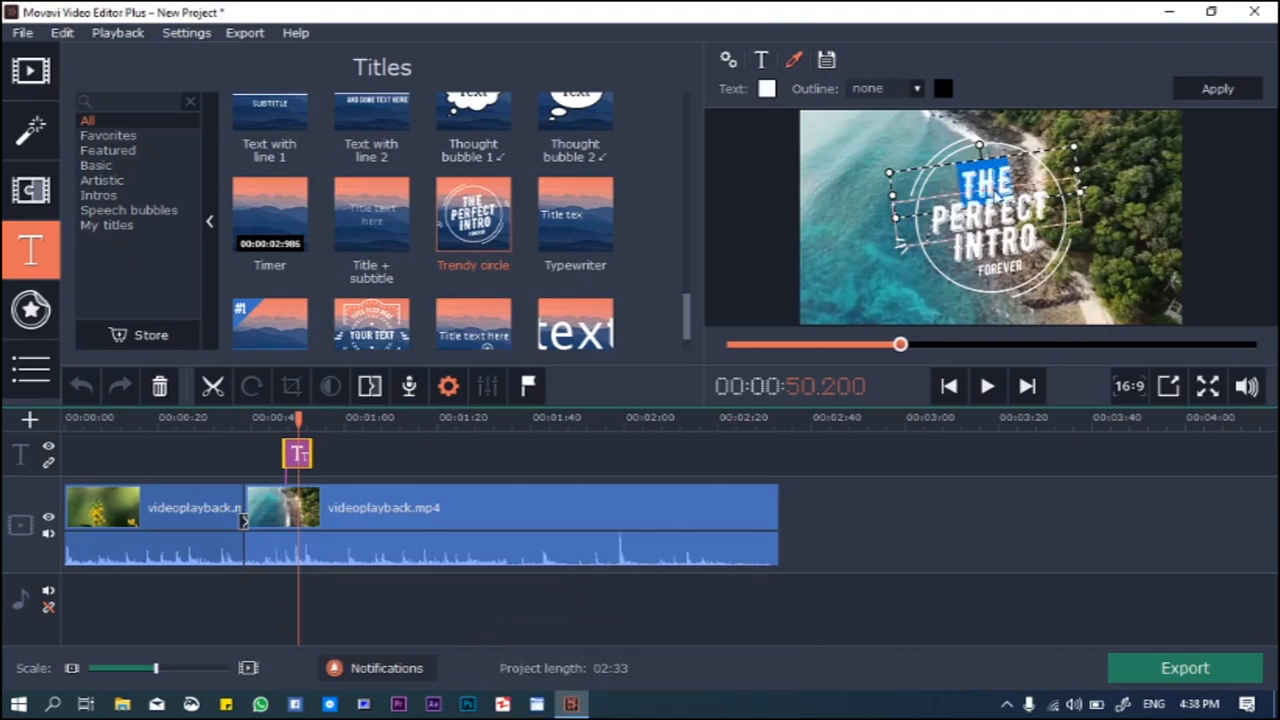
key(BackSpace)
text(AYS)
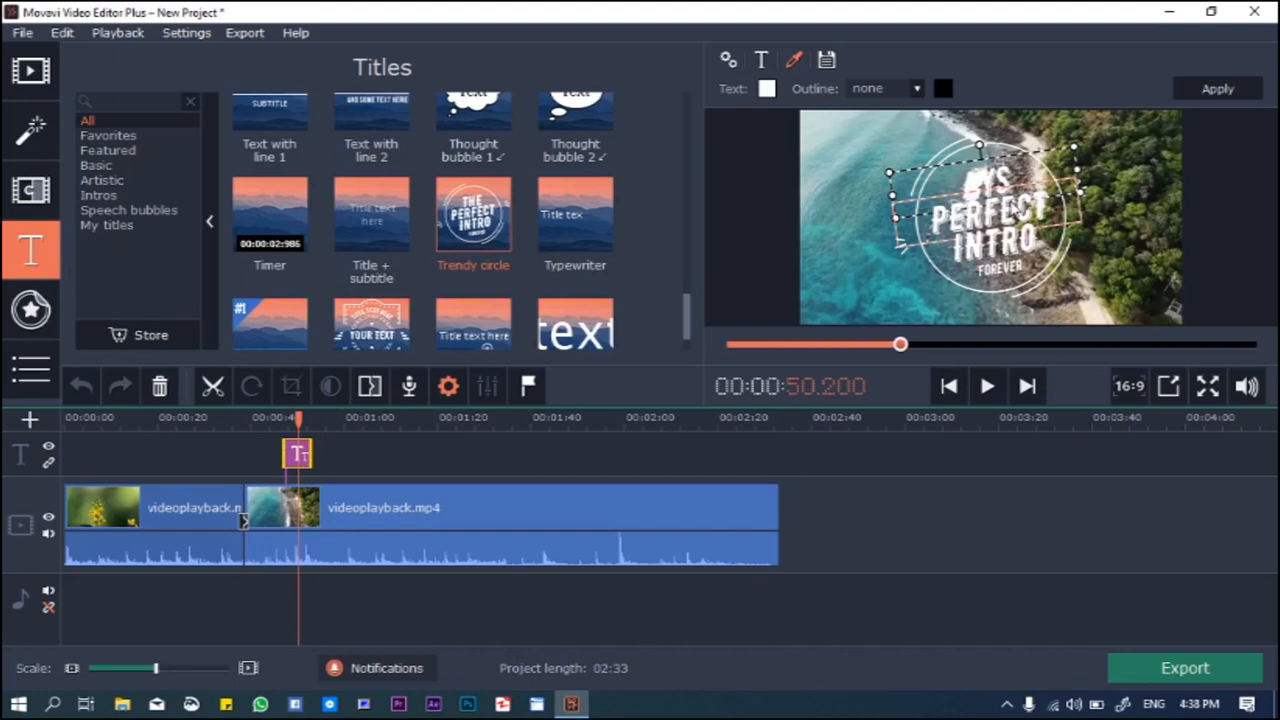
double_click(1012, 213)
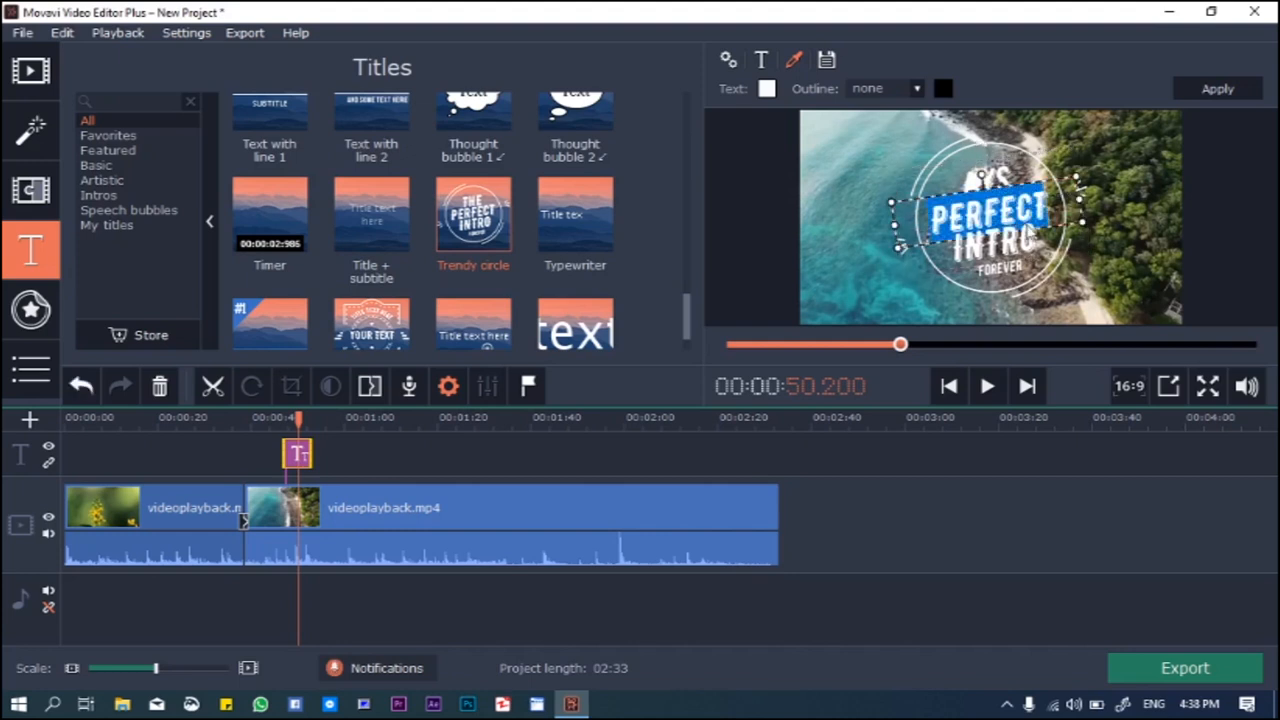
text(TECH)
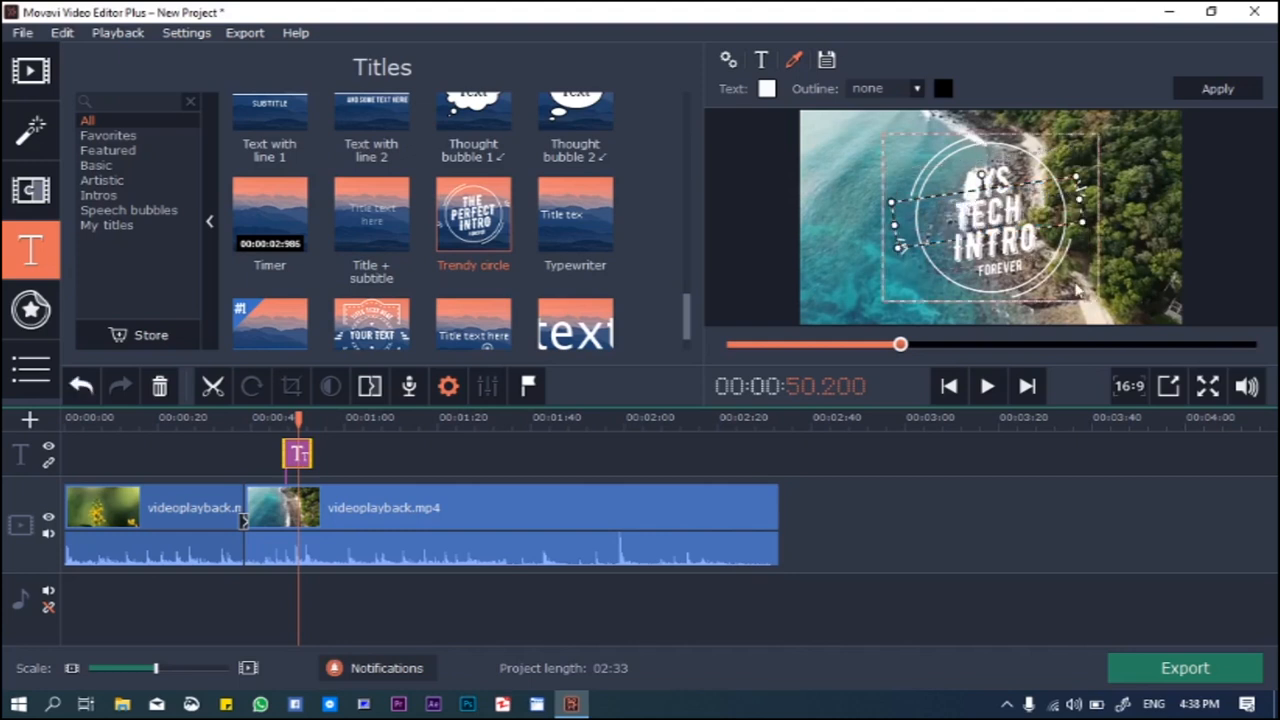
Replace the title word INTRO with the Pashto word پښتو and delete the small word FOREVER below it.
double_click(1016, 246)
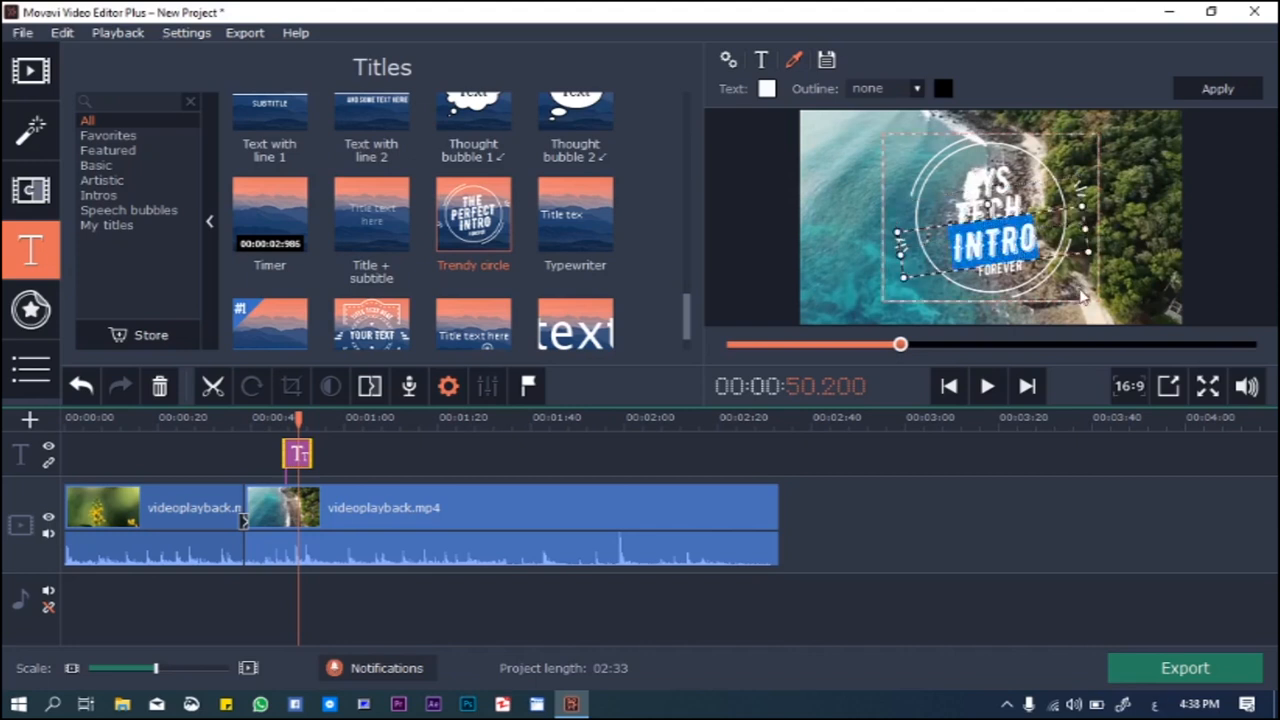
key(BackSpace)
text(يستو)
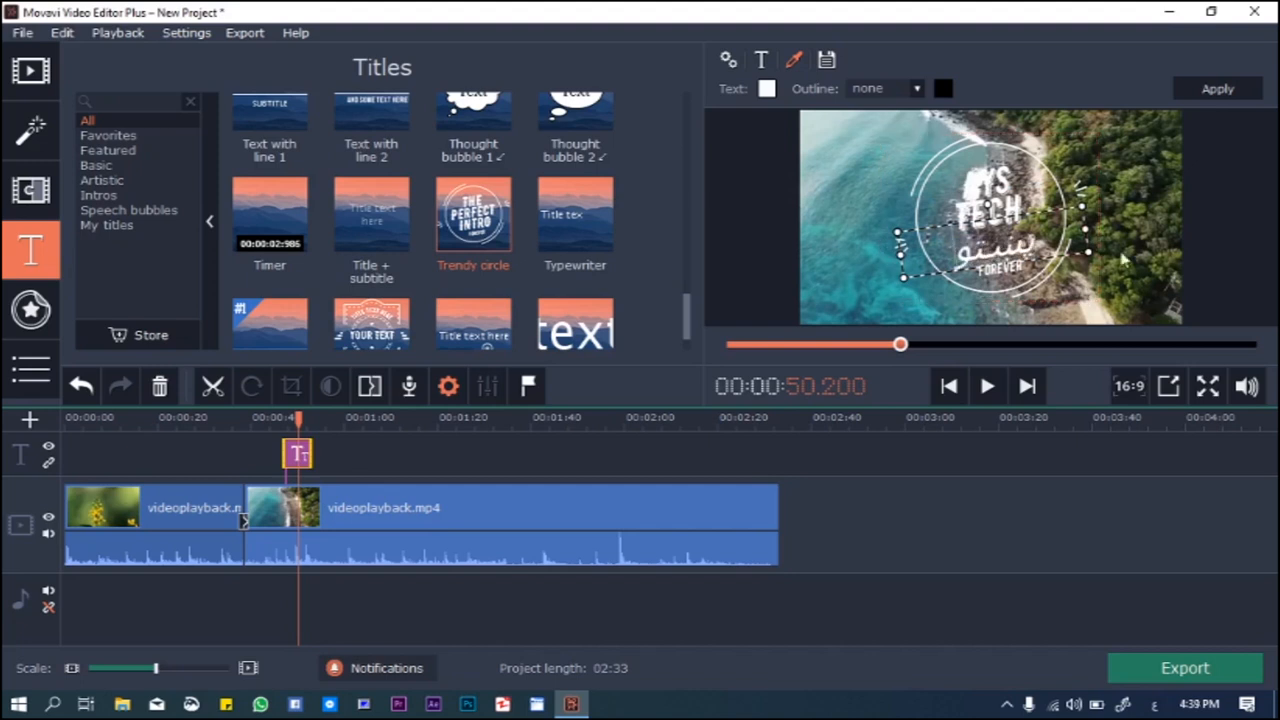
click(1005, 273)
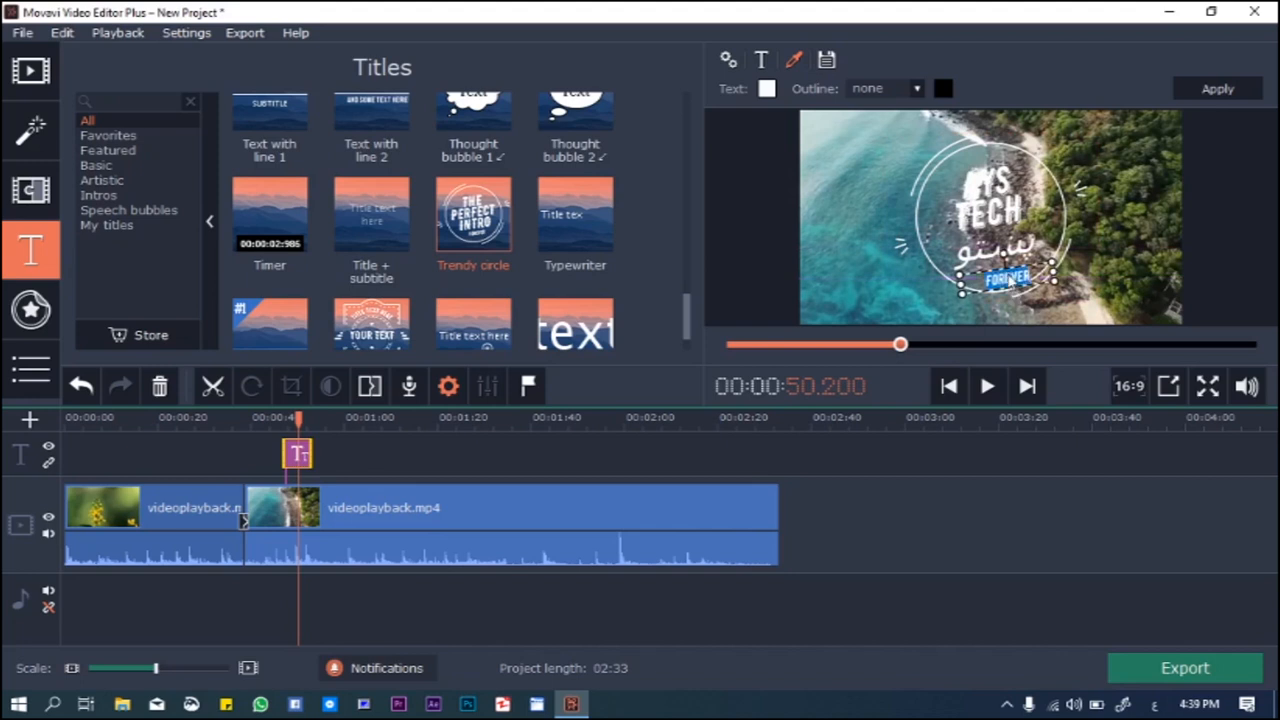
click(992, 212)
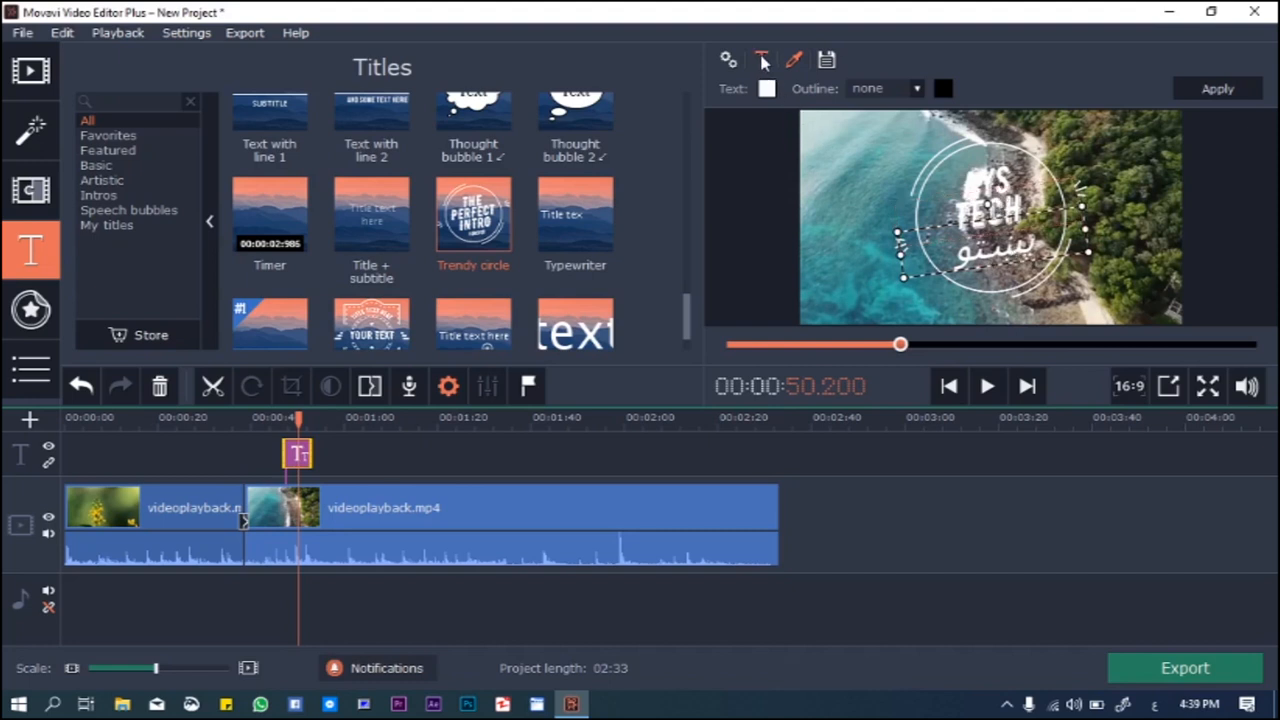
Change the font of the Pashto word پښتو in the Trendy circle title to Bahij Mitra.
click(763, 62)
click(908, 89)
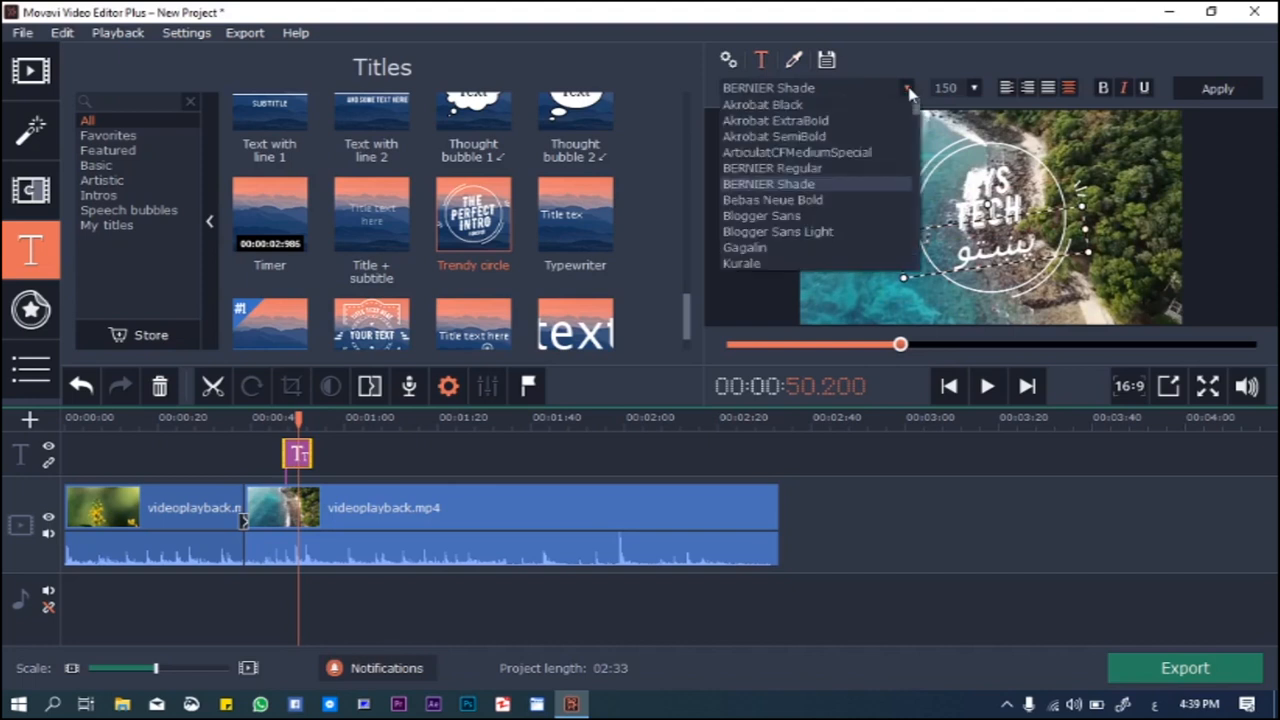
scroll(840, 170, down, 5)
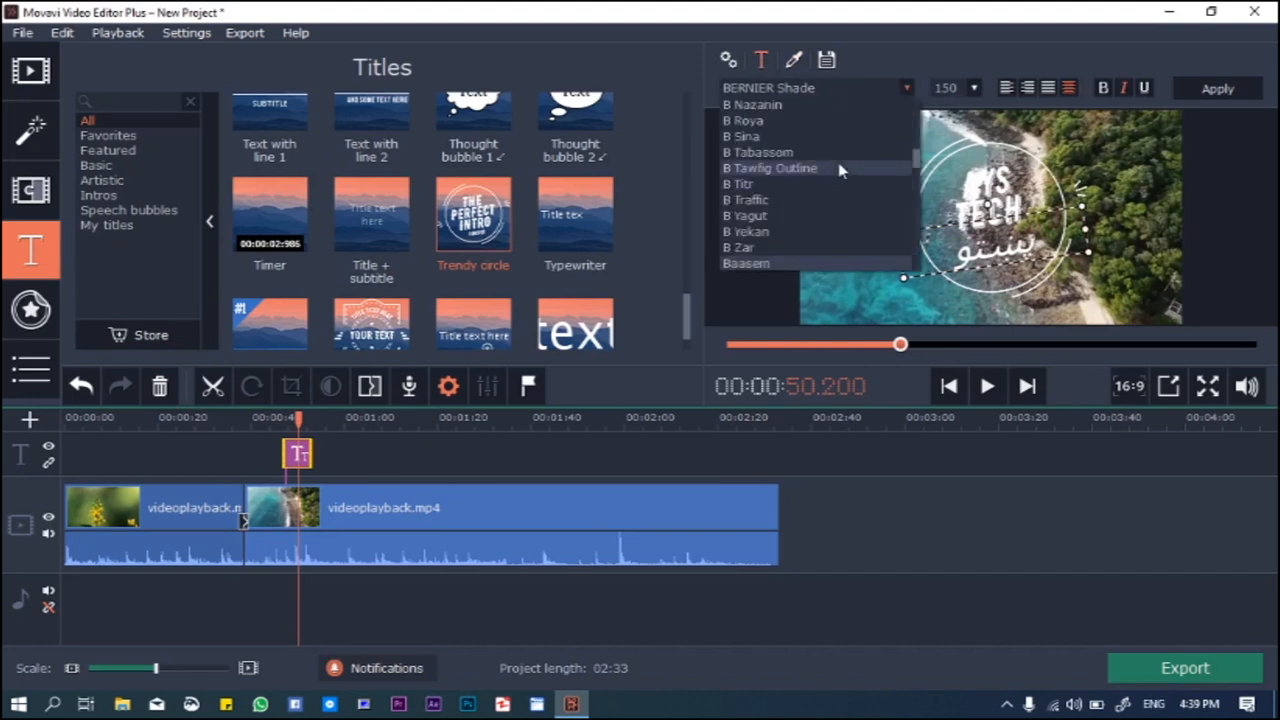
scroll(840, 170, down, 4)
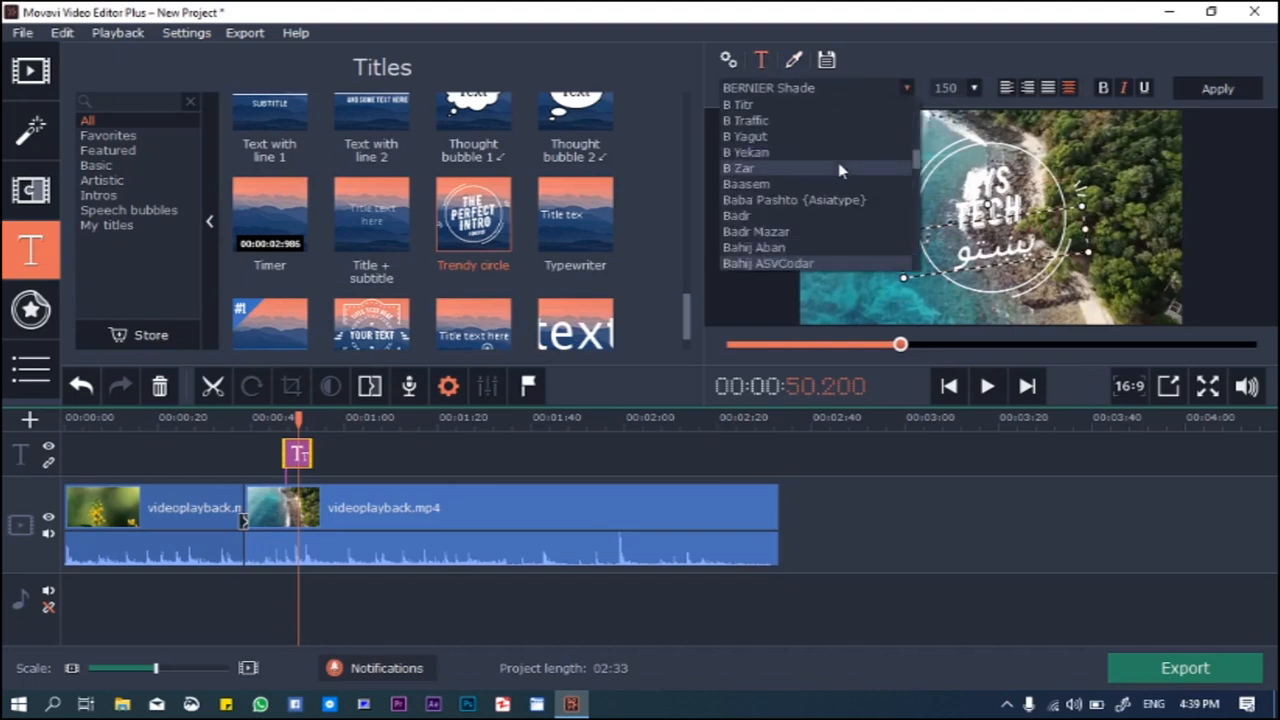
key(Down)
key(Down)
key(Down)
key(Down)
key(Down)
key(Down)
key(Down)
key(Down)
key(Down)
key(Down)
key(Down)
key(Down)
key(Down)
key(Down)
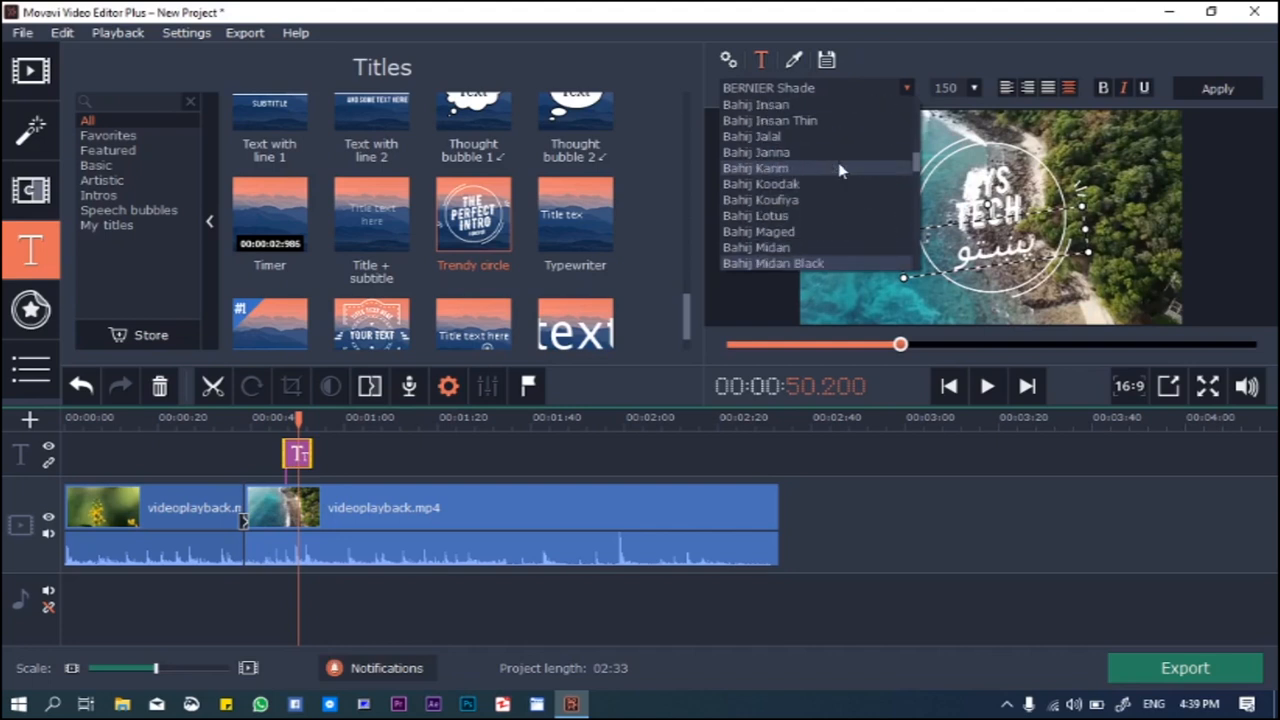
key(Up)
key(Return)
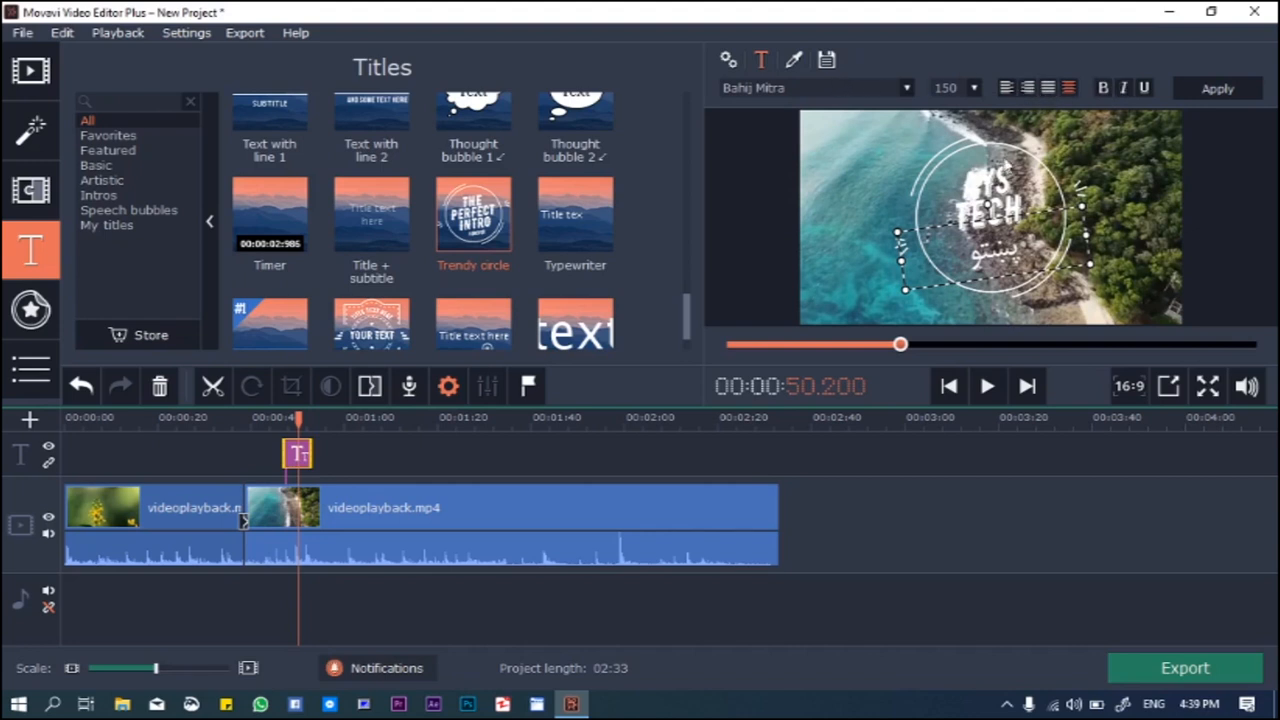
Set the font size of the Pashto word پښتو in the title to 200.
click(972, 86)
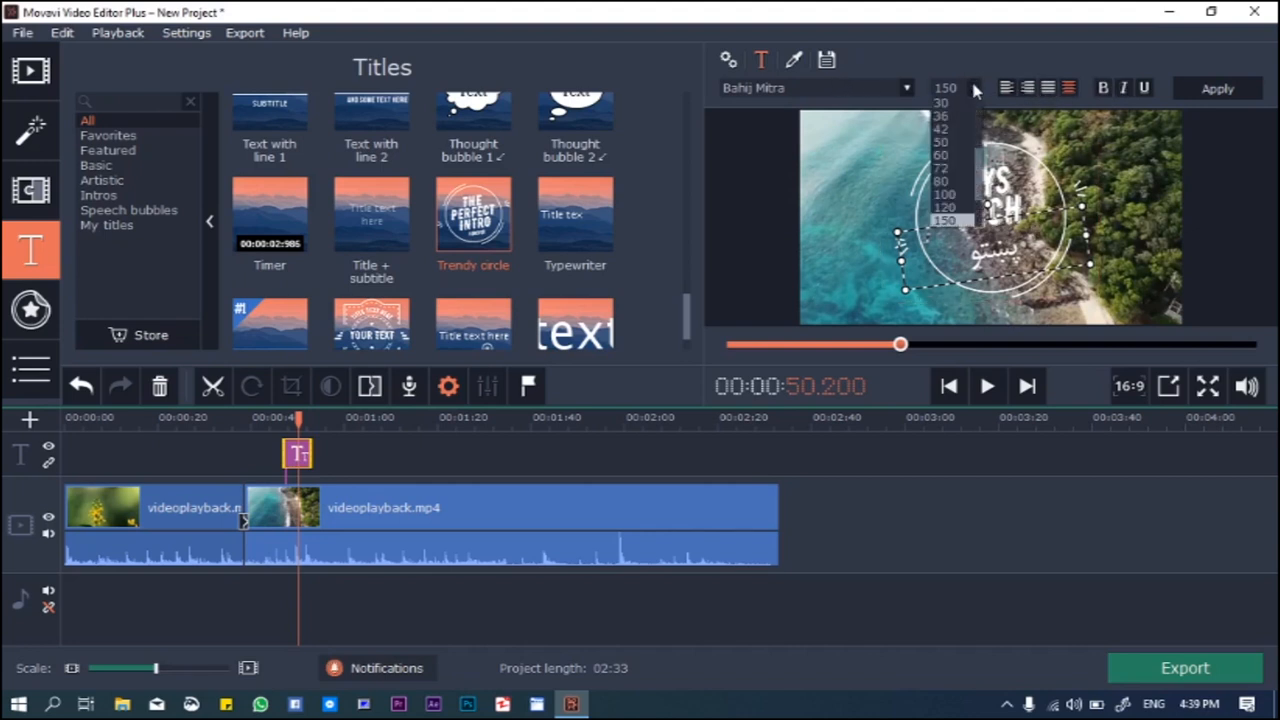
drag(980, 167, 980, 182)
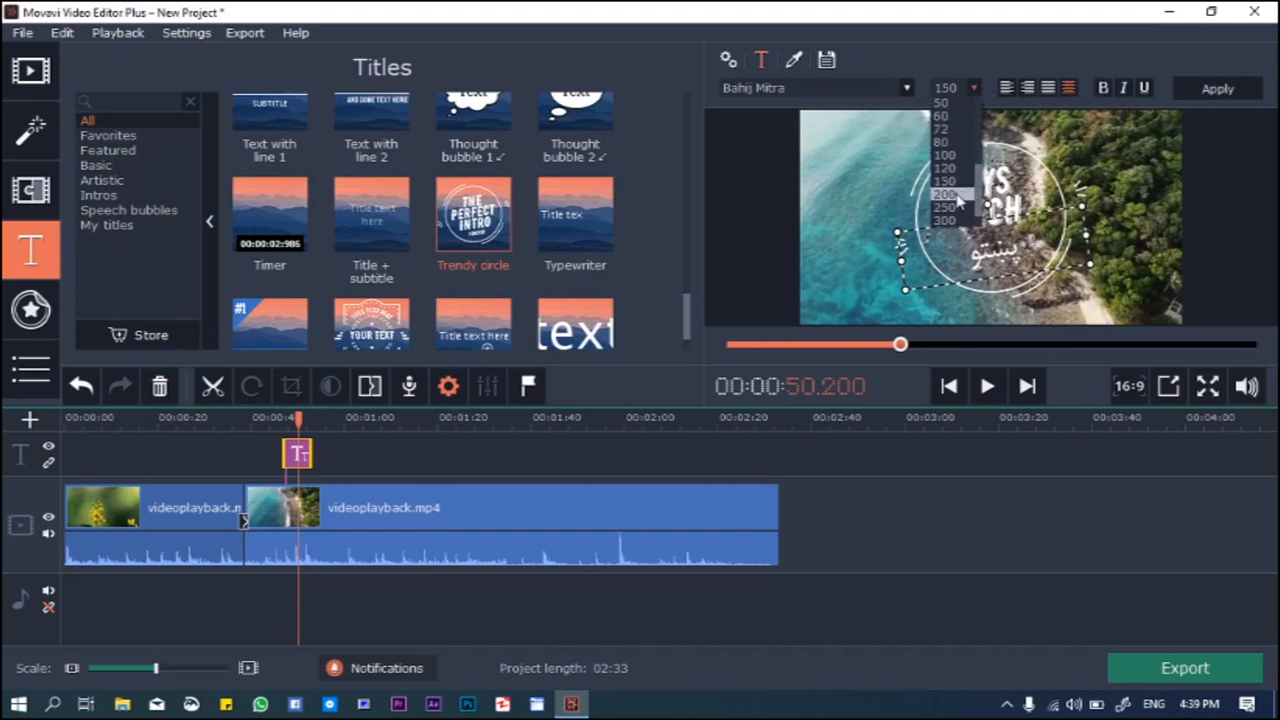
click(968, 196)
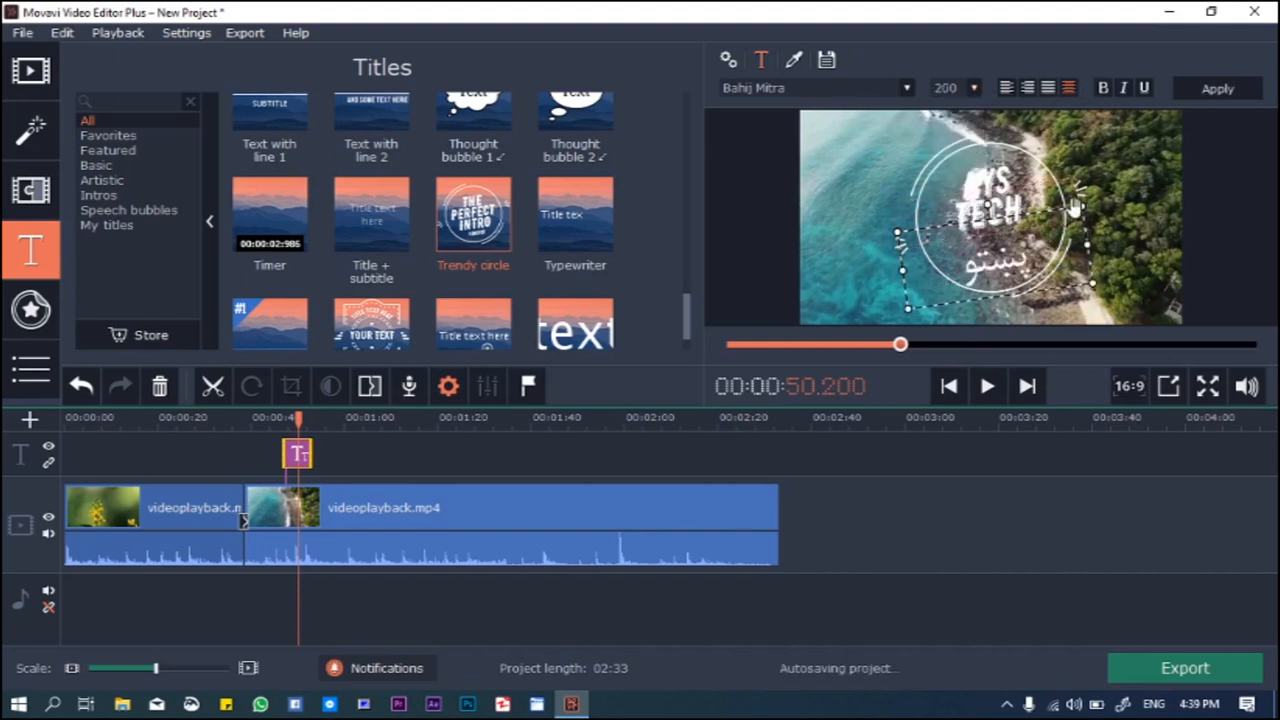
drag(1081, 207, 1080, 205)
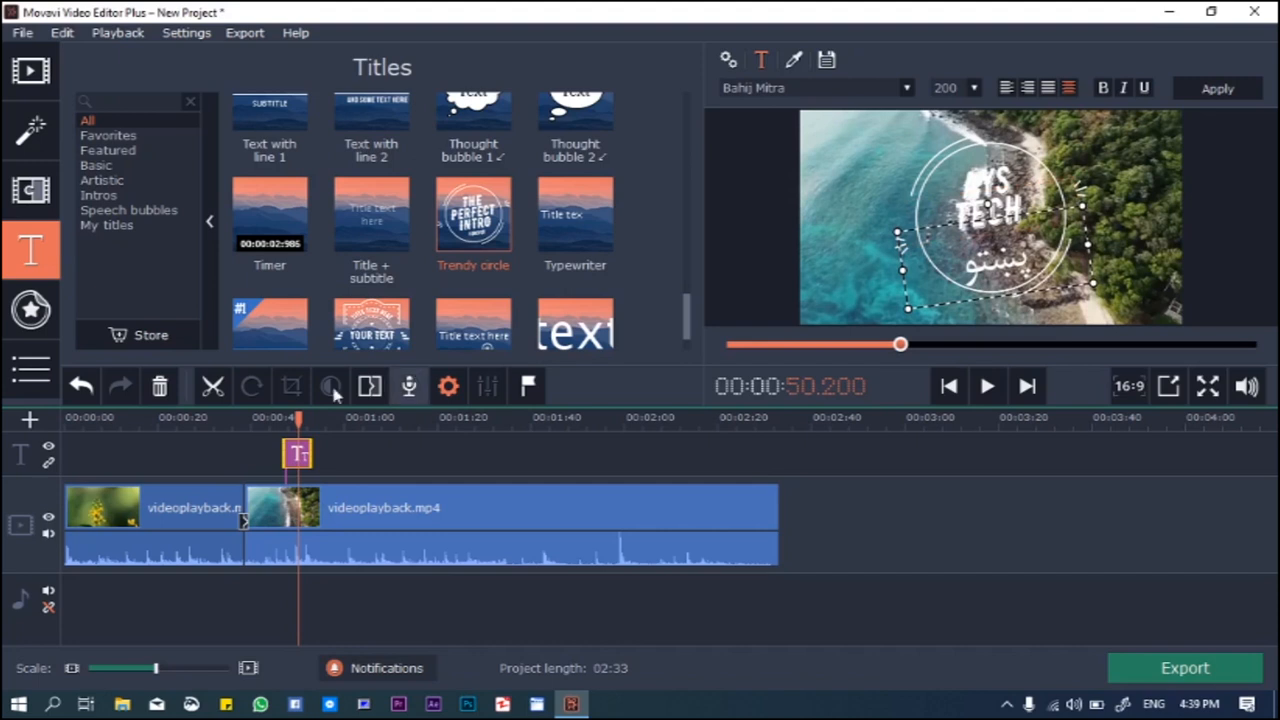
Play back the edited title from shortly before its start, at about 0:44 on the timeline.
drag(296, 418, 270, 418)
key(space)
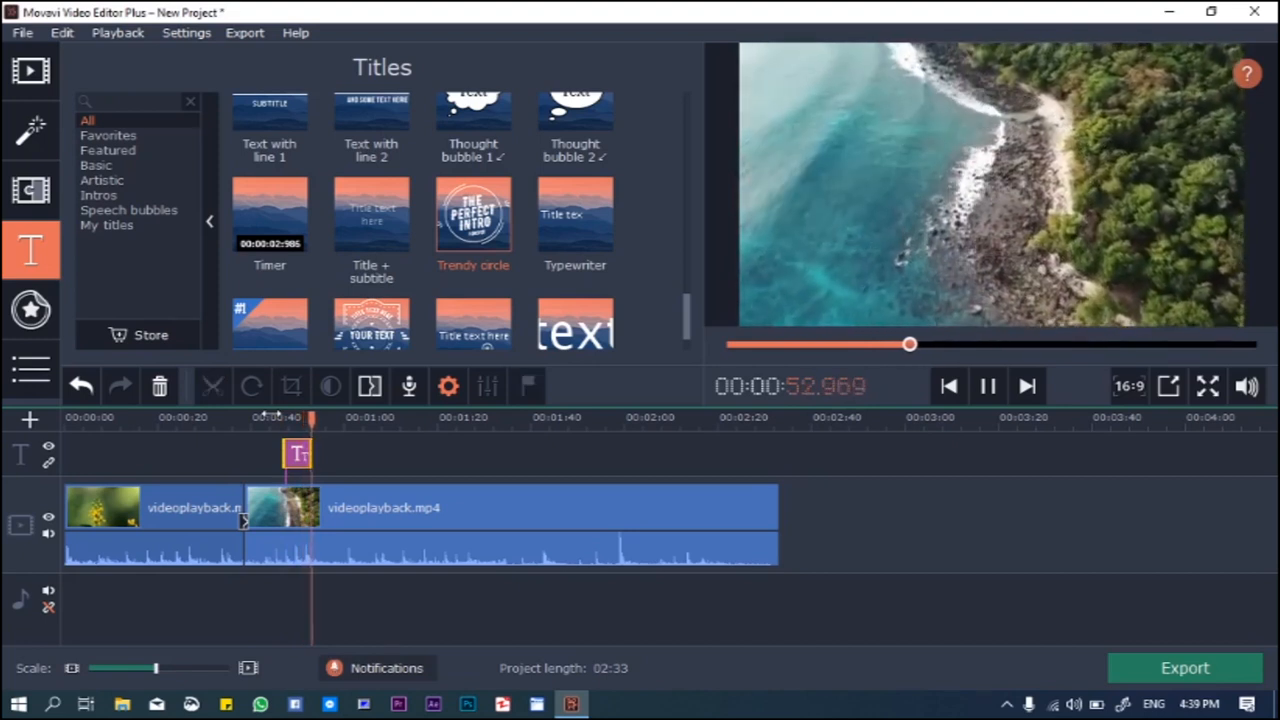
key(space)
Extend the end of the title clip to about 1:03 and play the lengthened title from about 0:44.
drag(316, 455, 361, 455)
click(271, 425)
key(space)
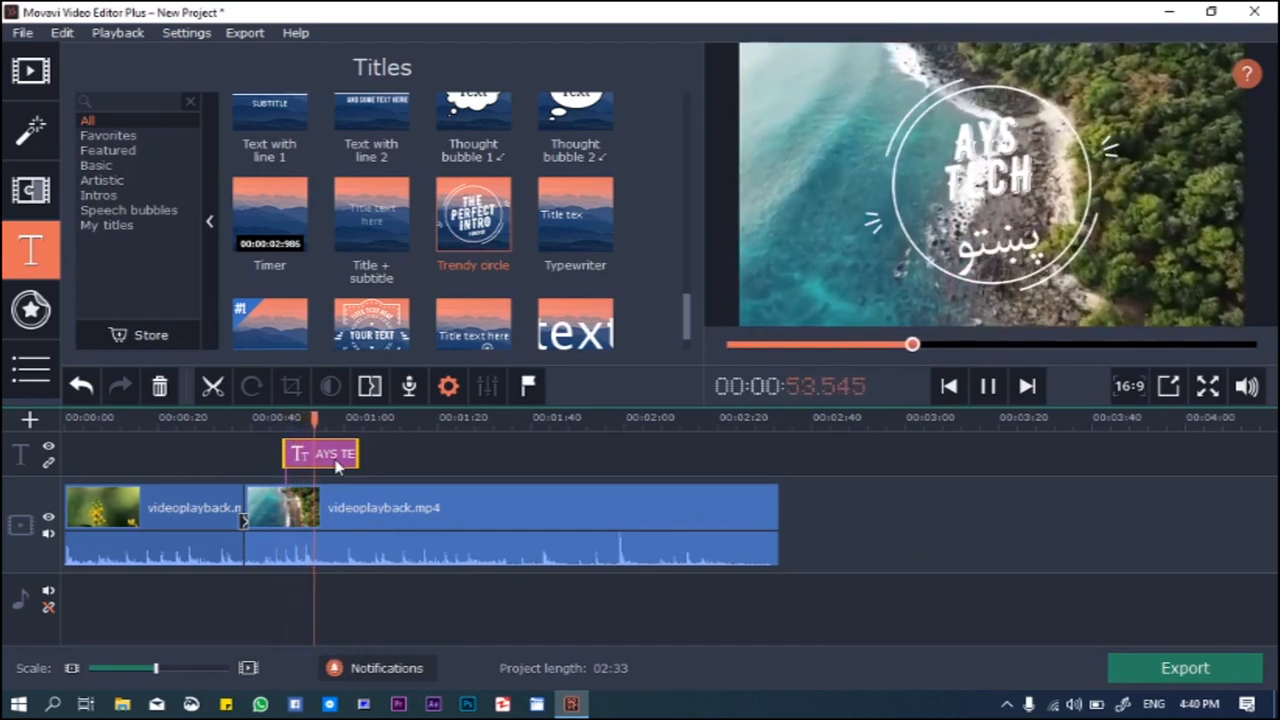
key(space)
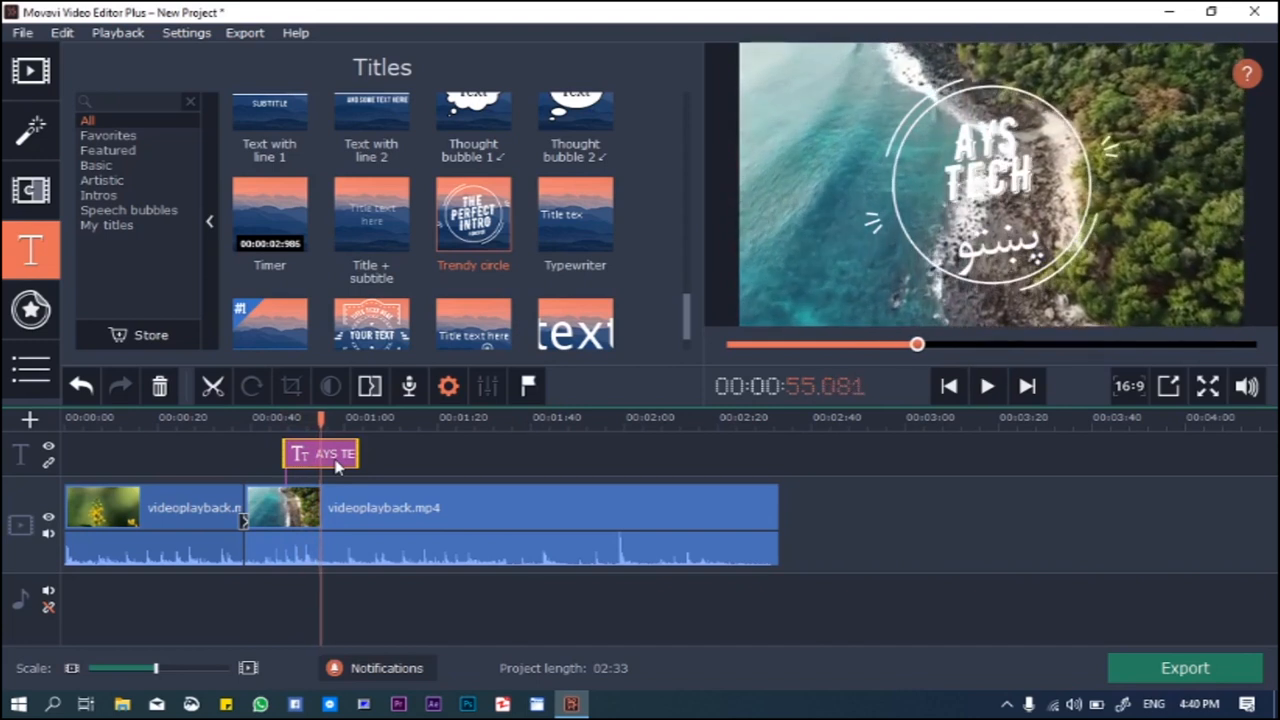
Trim the end of the second video clip back to 01:30.395 on the timeline.
click(759, 491)
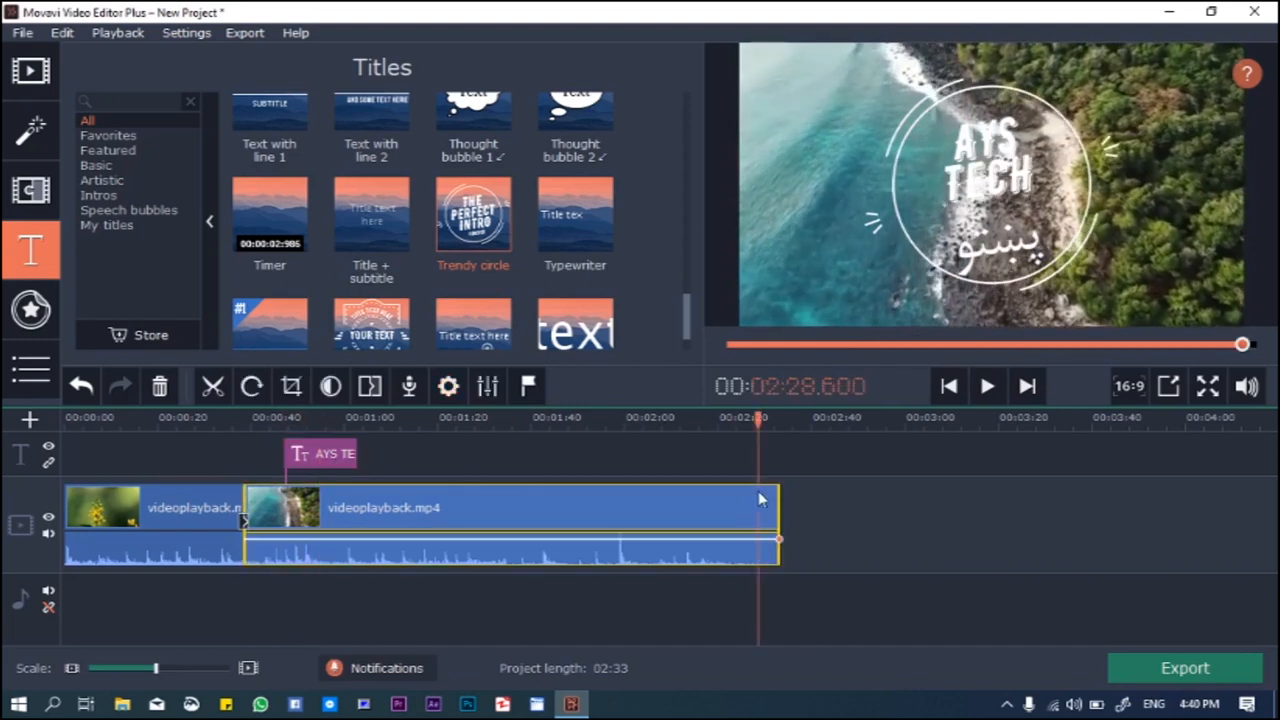
drag(781, 493, 486, 493)
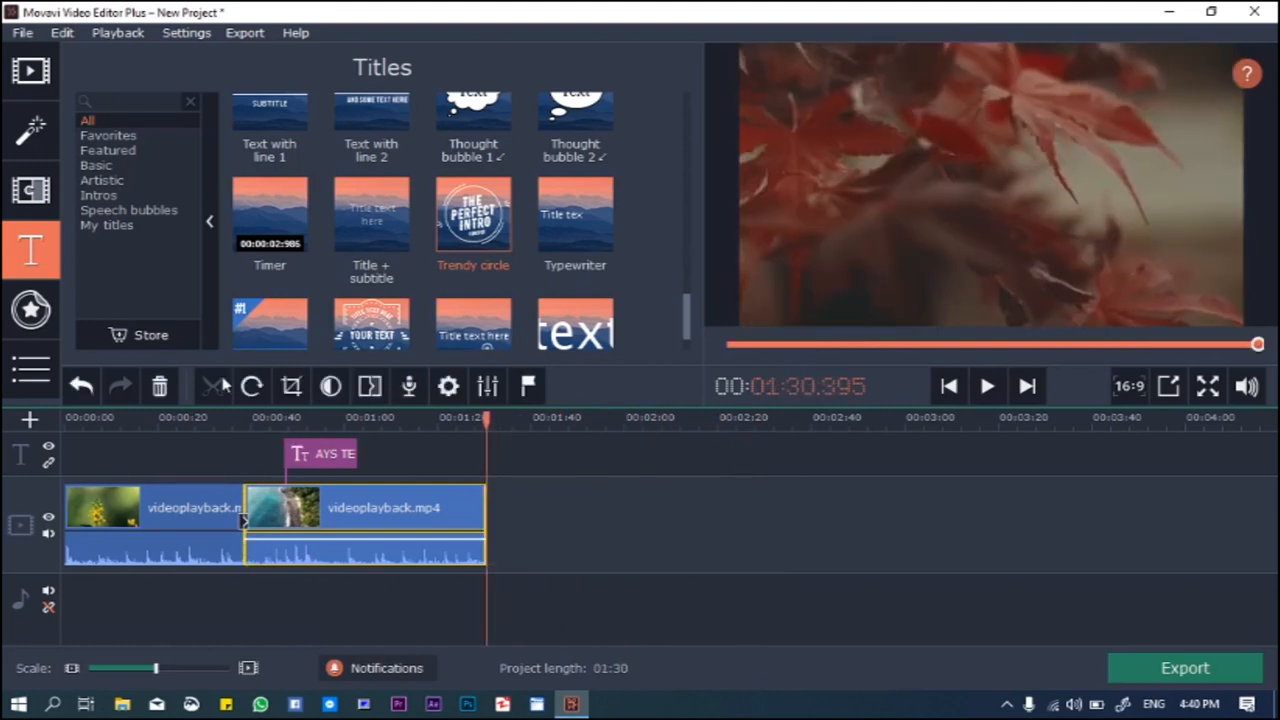
click(684, 512)
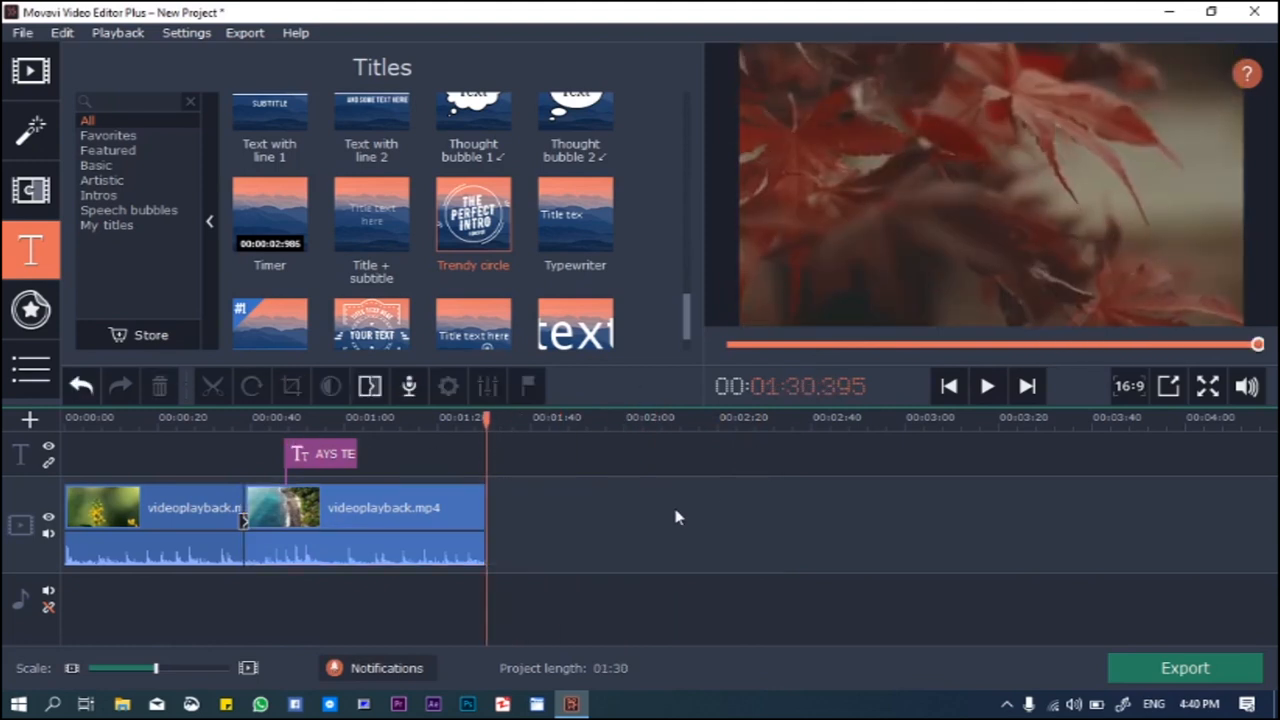
Open the MP4 export settings and choose the Desktop as the destination folder.
click(1190, 676)
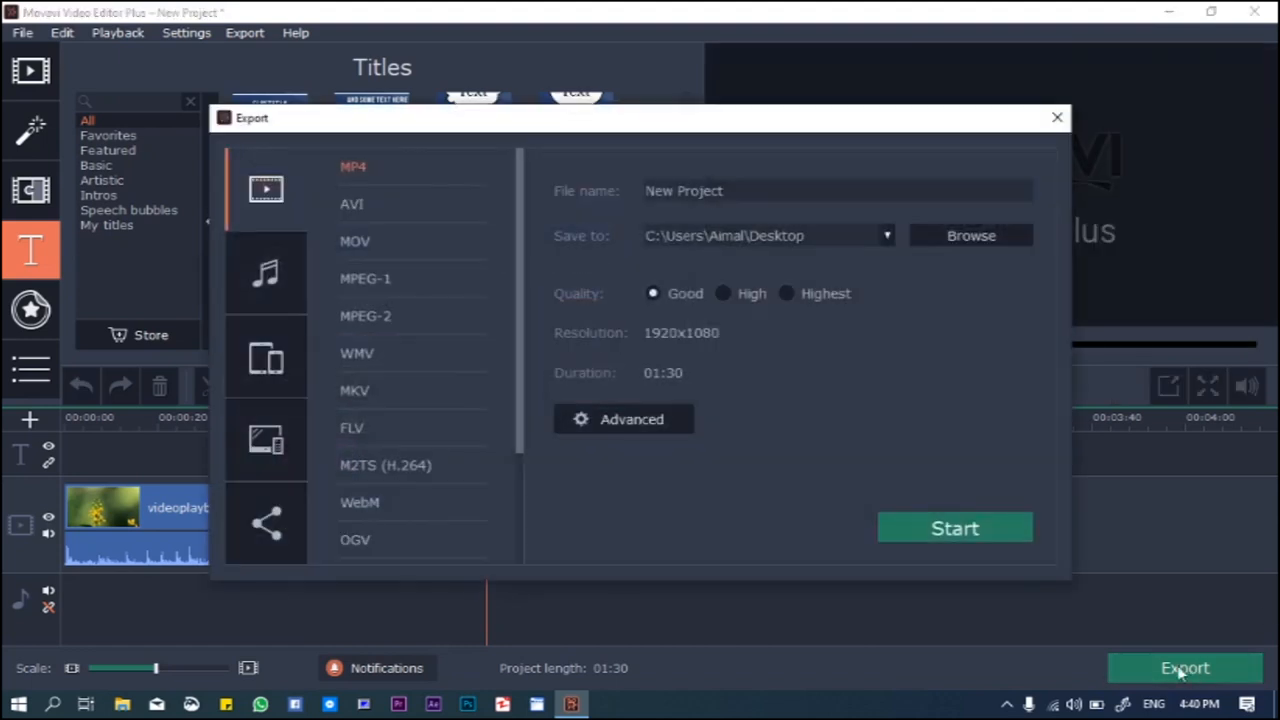
click(975, 240)
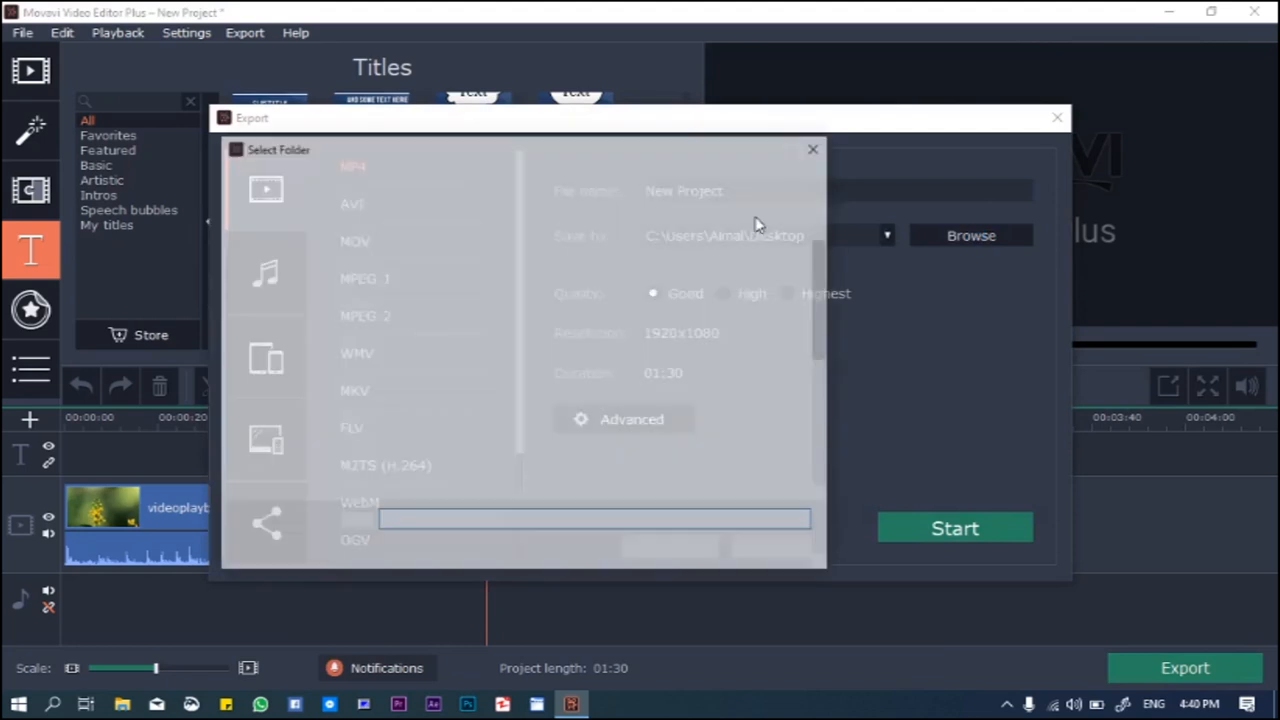
click(318, 286)
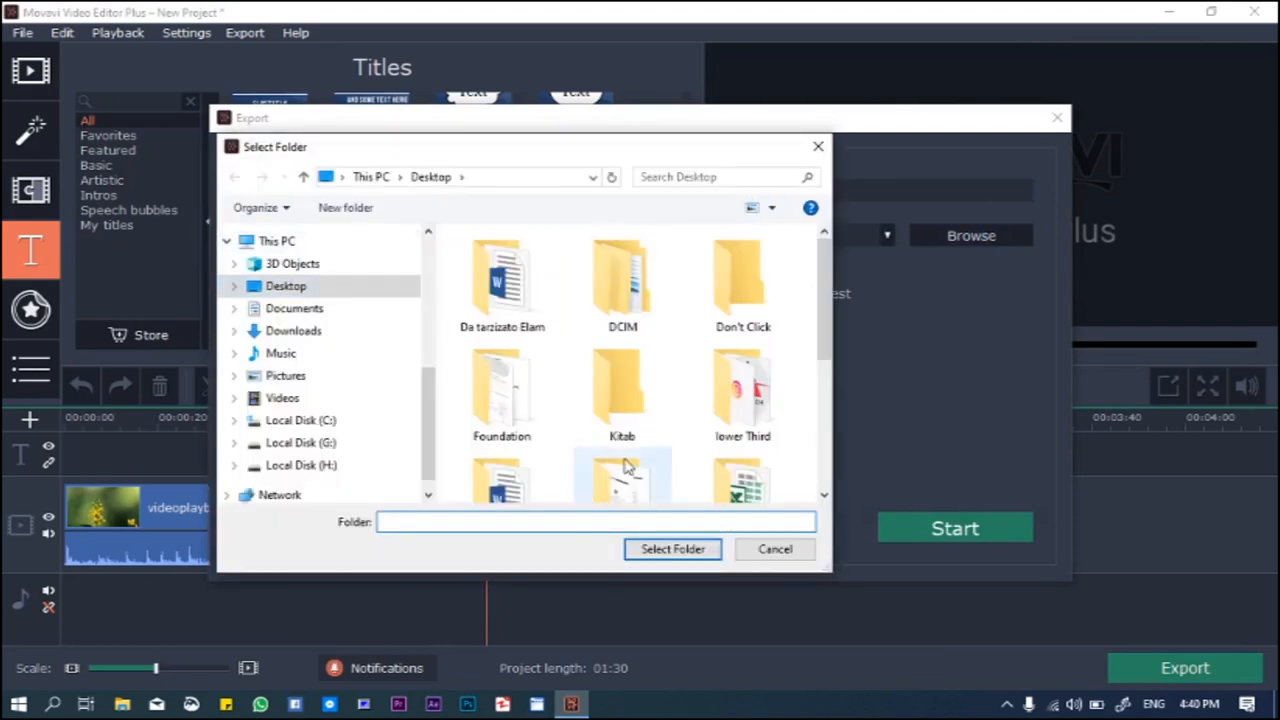
click(680, 553)
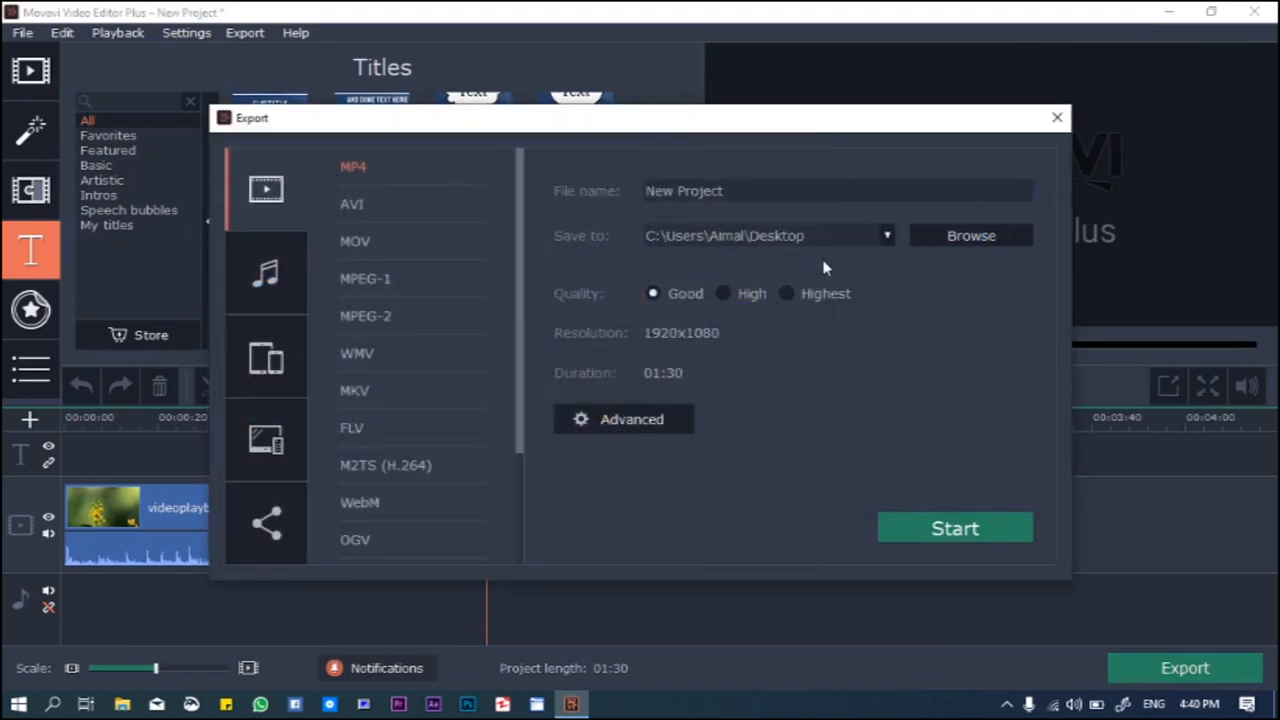
Name the output file Intro, set the quality to High, and export the video as MP4.
drag(800, 200, 618, 188)
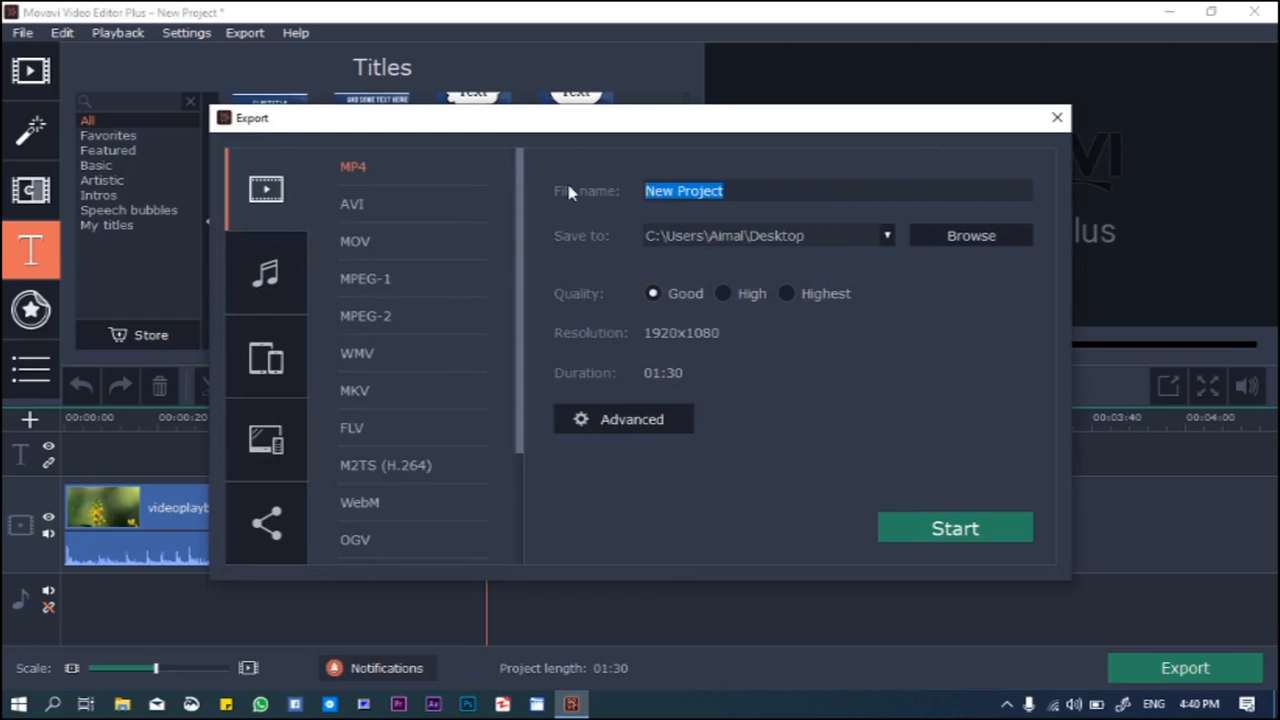
key(BackSpace)
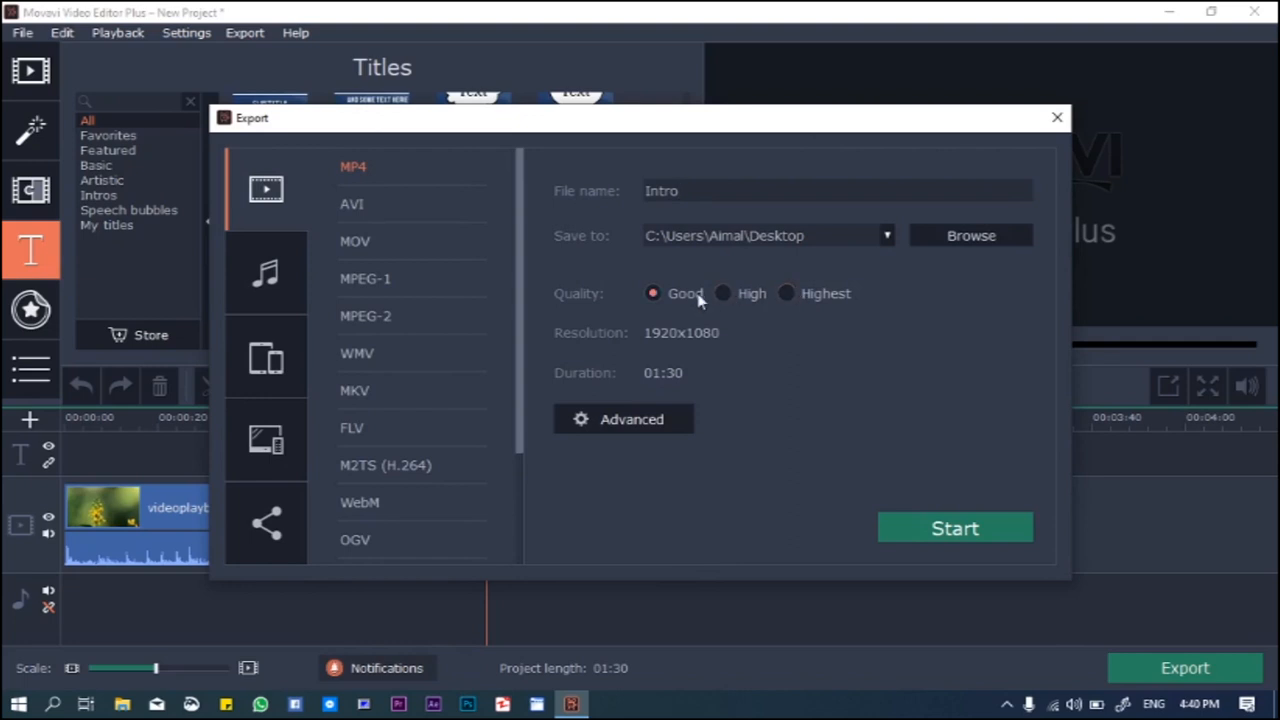
click(751, 298)
click(960, 530)
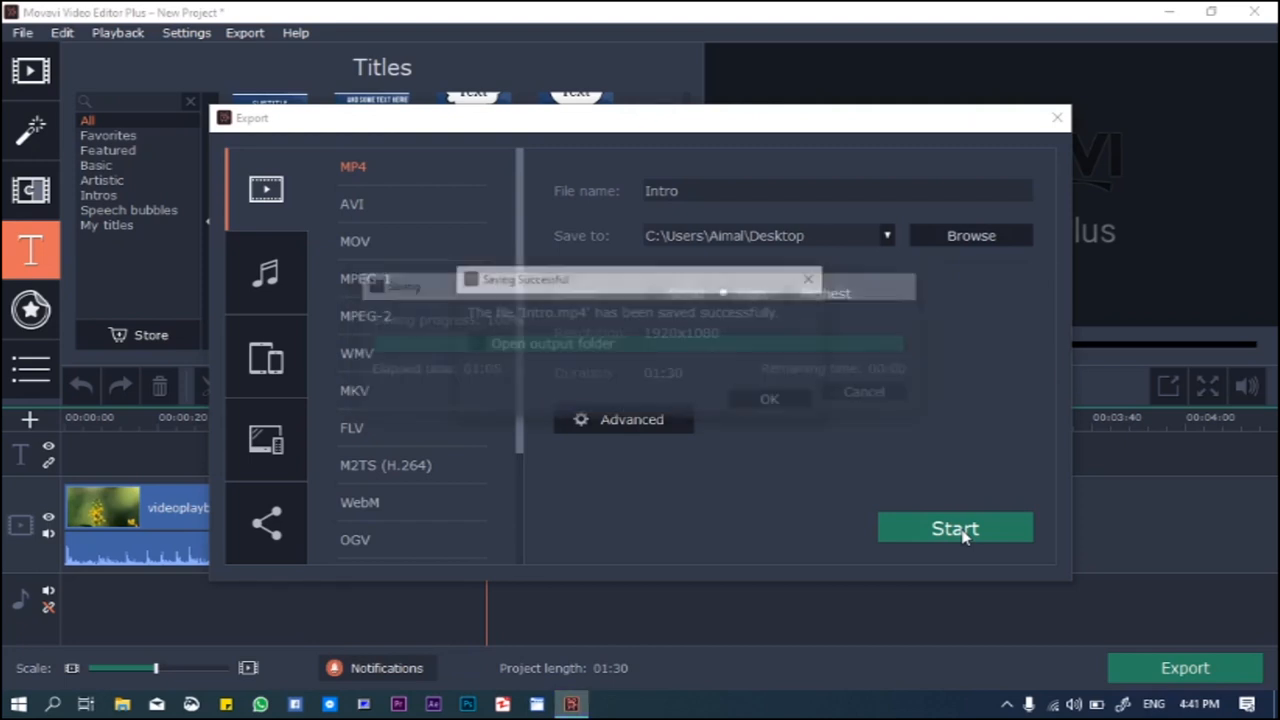
click(797, 402)
Minimize the editor and play the exported Intro video from the desktop in VLC media player.
click(1168, 12)
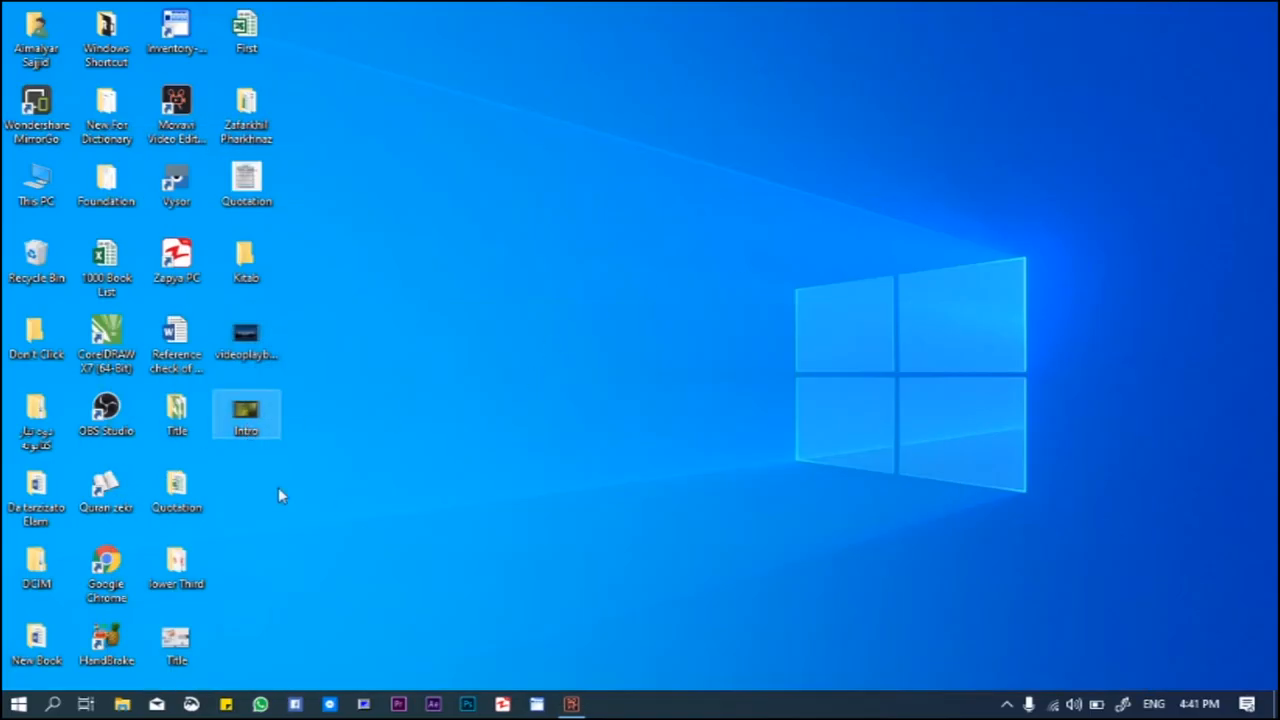
right_click(234, 420)
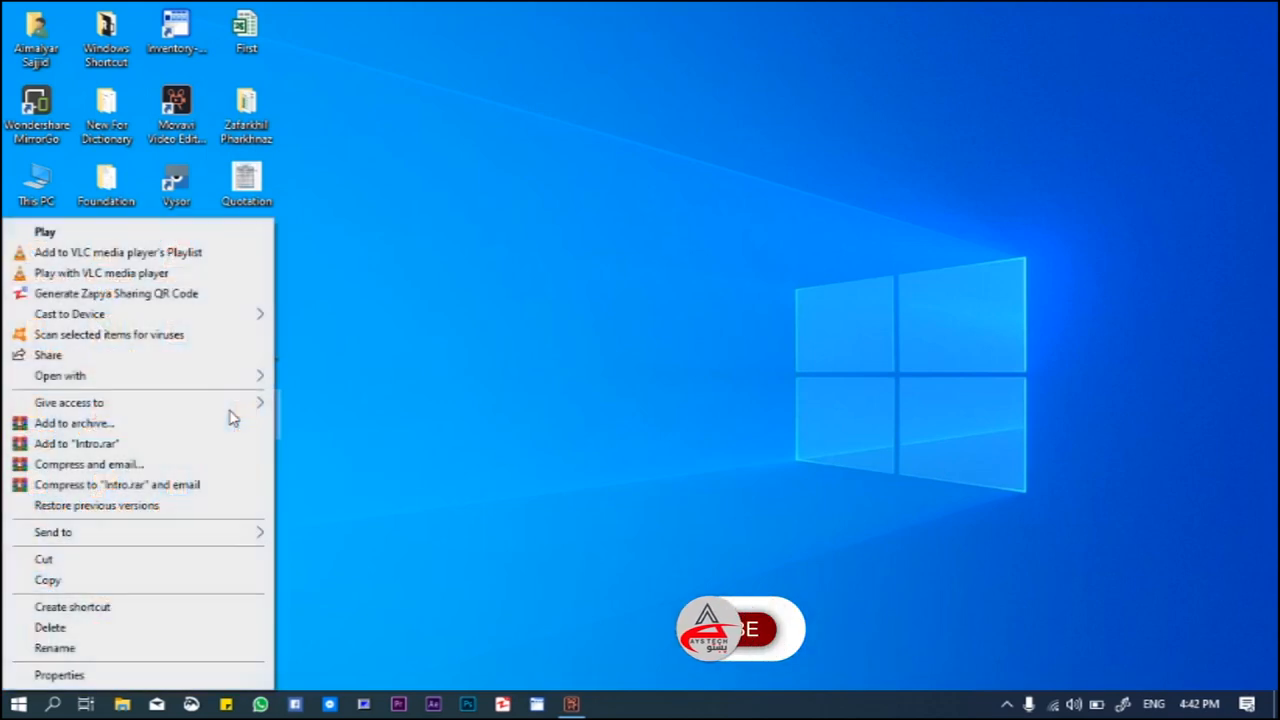
click(143, 232)
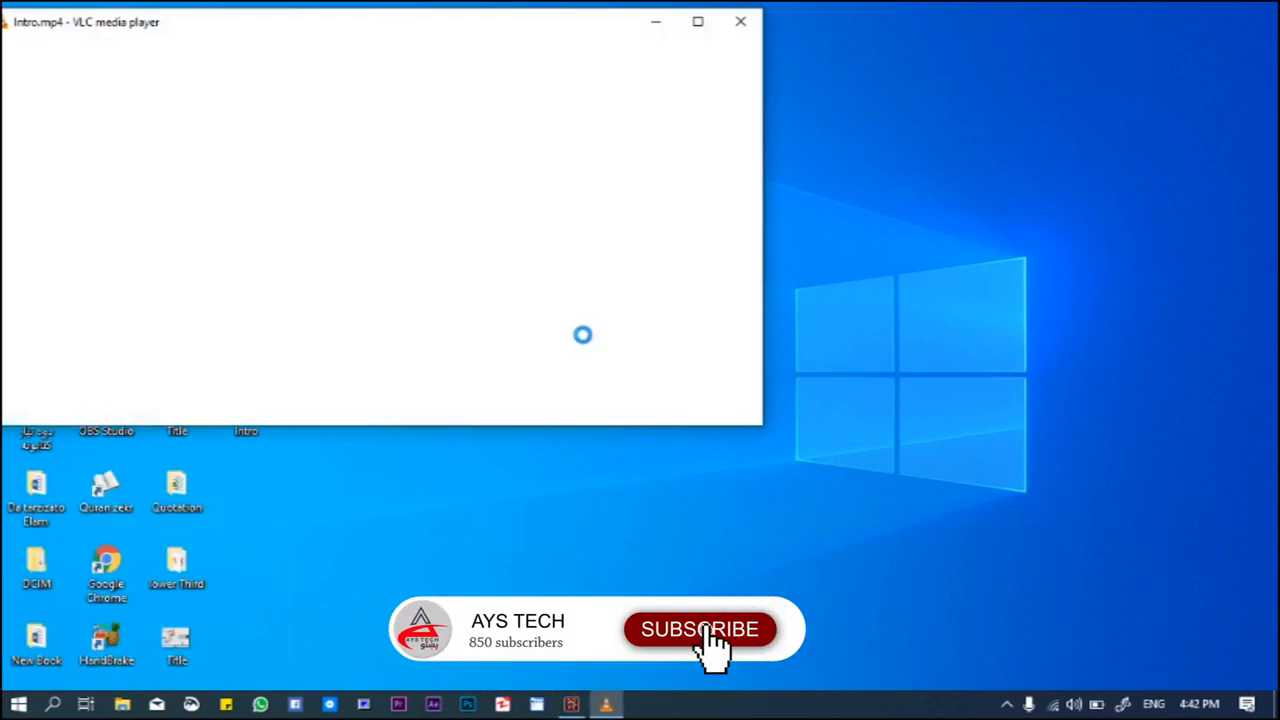